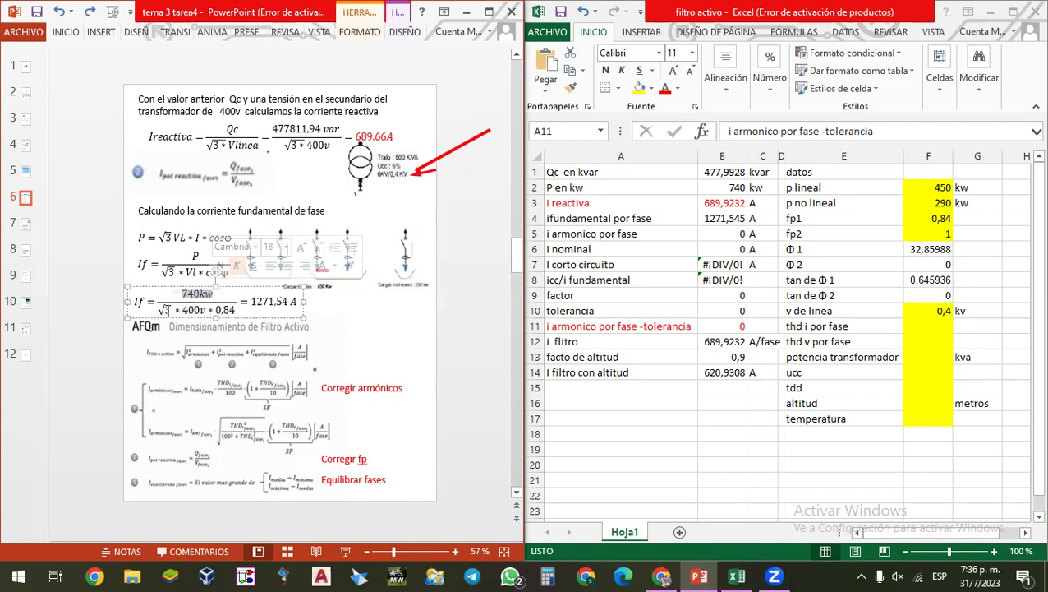
- Move the red arrow on slide 6 to the non-linear load drawing and from there to the fundamental current result
left_click_drag(453, 151, 482, 236)
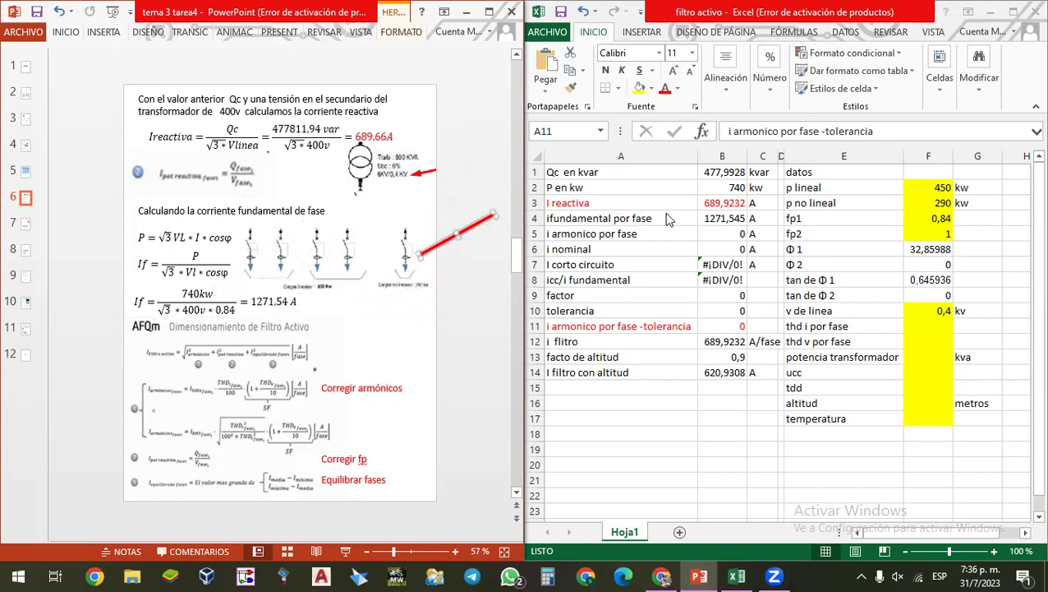
left_click(720, 218)
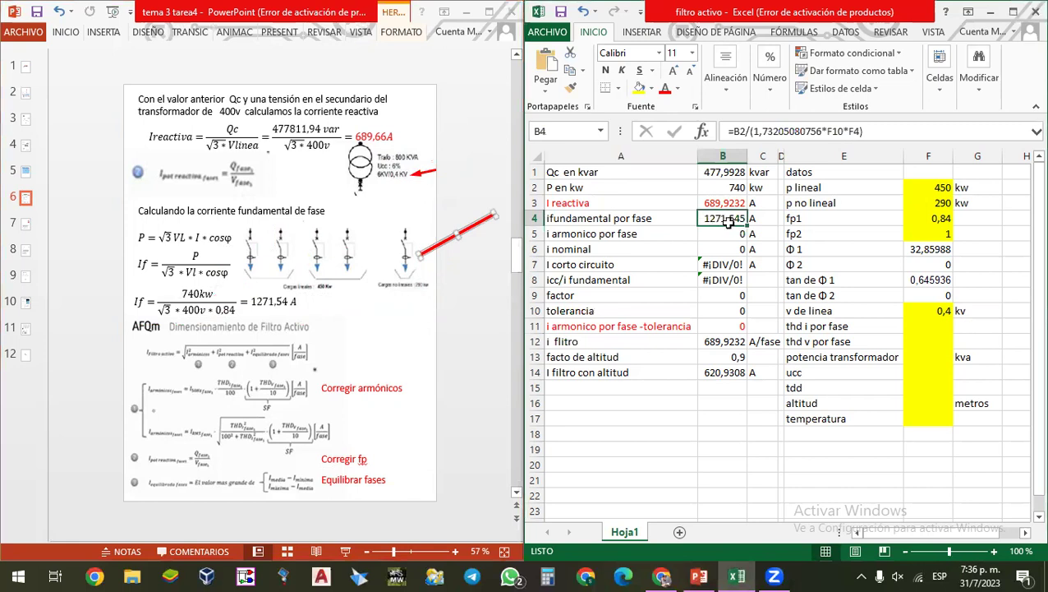
left_click(479, 223)
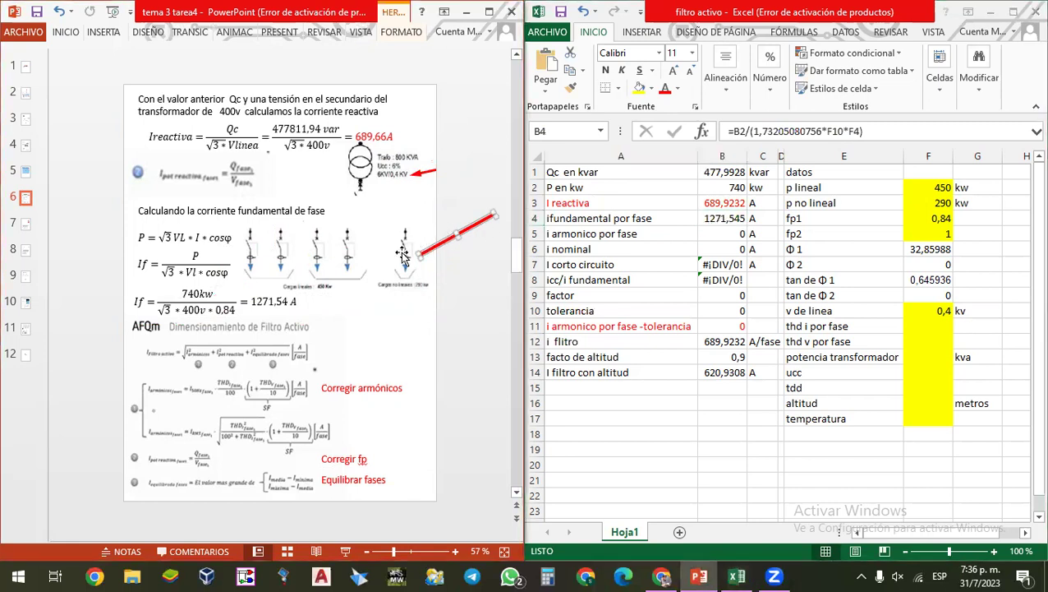
mouse_move(420, 255)
left_mouse_down()
mouse_move(428, 242)
mouse_move(332, 276)
mouse_move(419, 256)
left_mouse_up()
left_click_drag(470, 223, 347, 273)
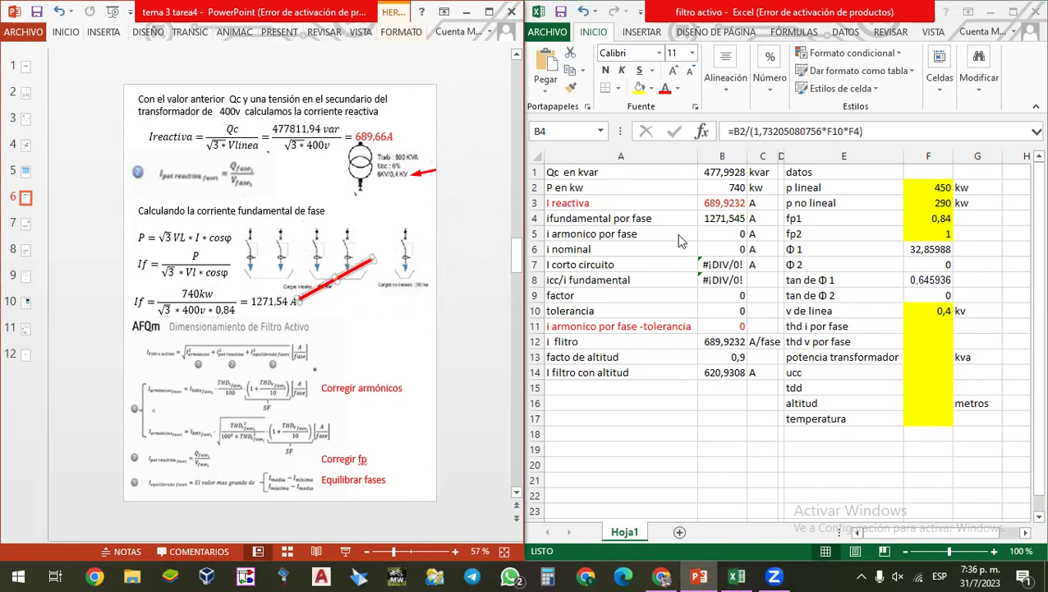
- Inspect the formula behind the fundamental current per phase in cell B4, leaving it unmodified
left_click(621, 234)
left_click_drag(626, 216, 723, 217)
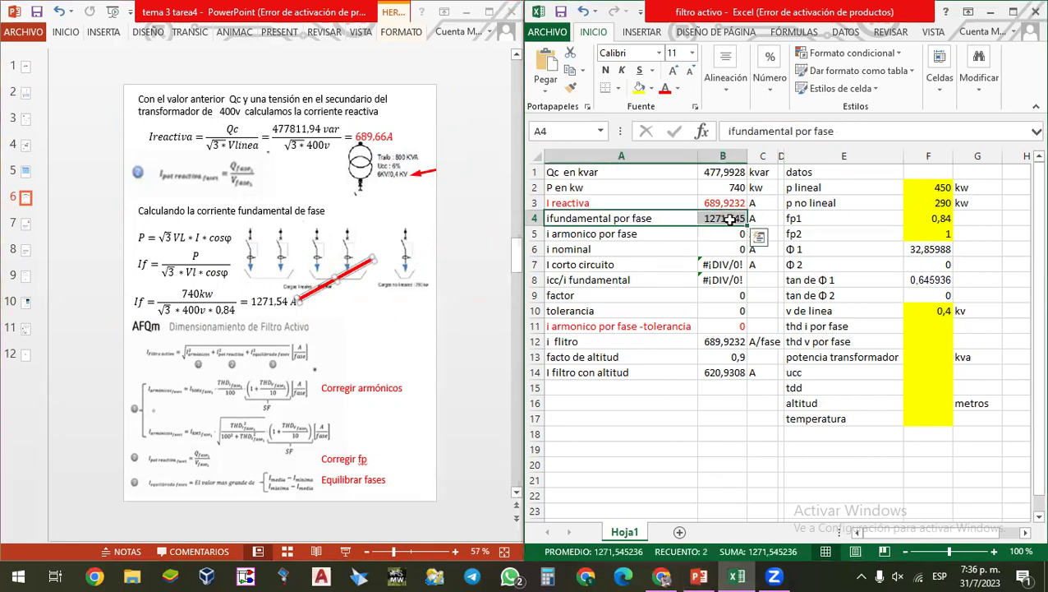
double_click(731, 218)
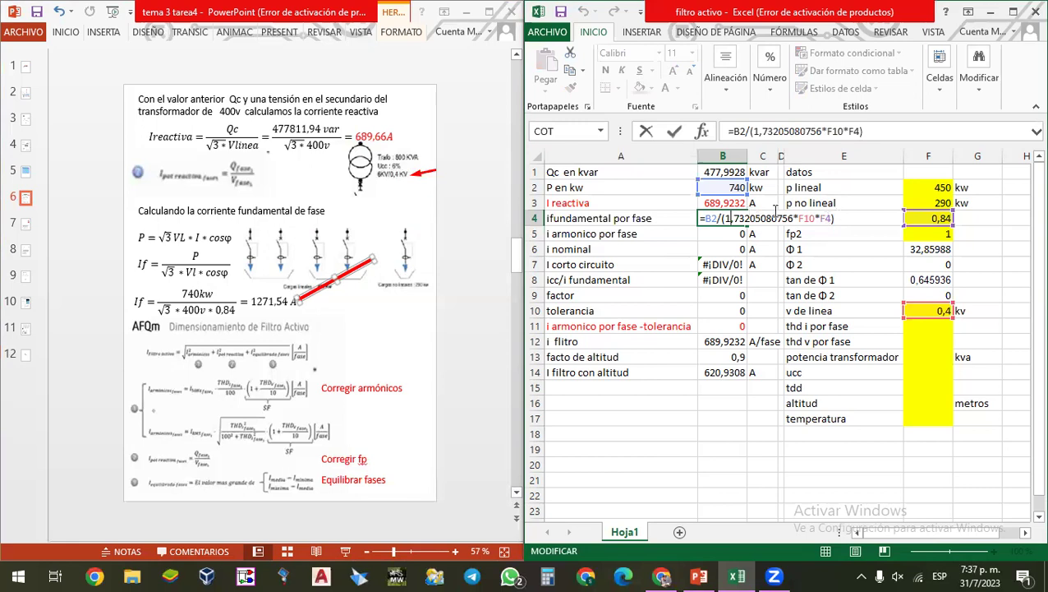
key("ctrl+Return")
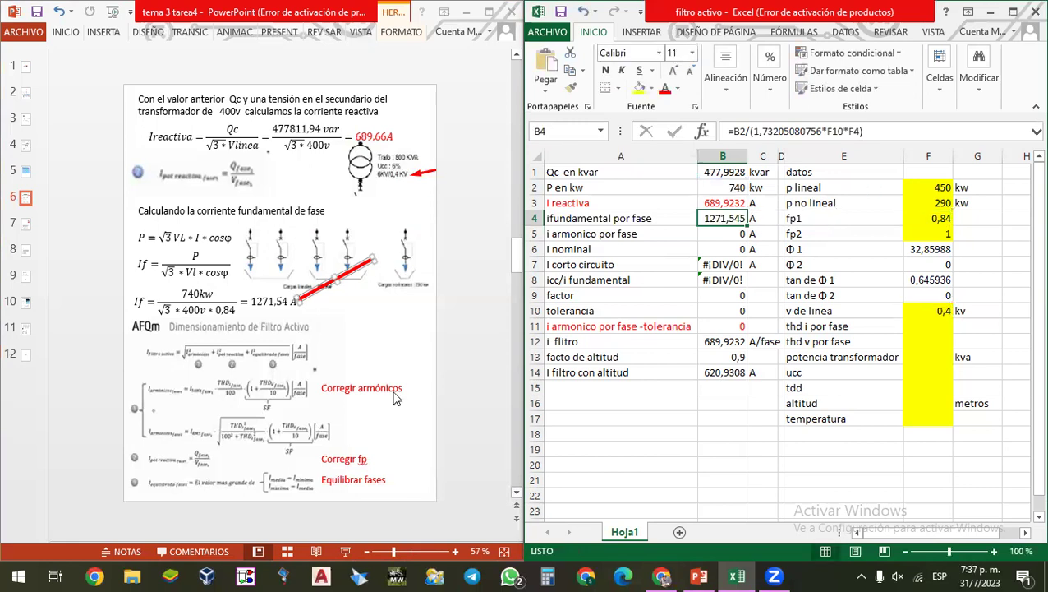
- Move the red arrow down to the AFQm filter sizing formulas on slide 6 so that it points at "Corregir armónicos"
left_click(331, 283)
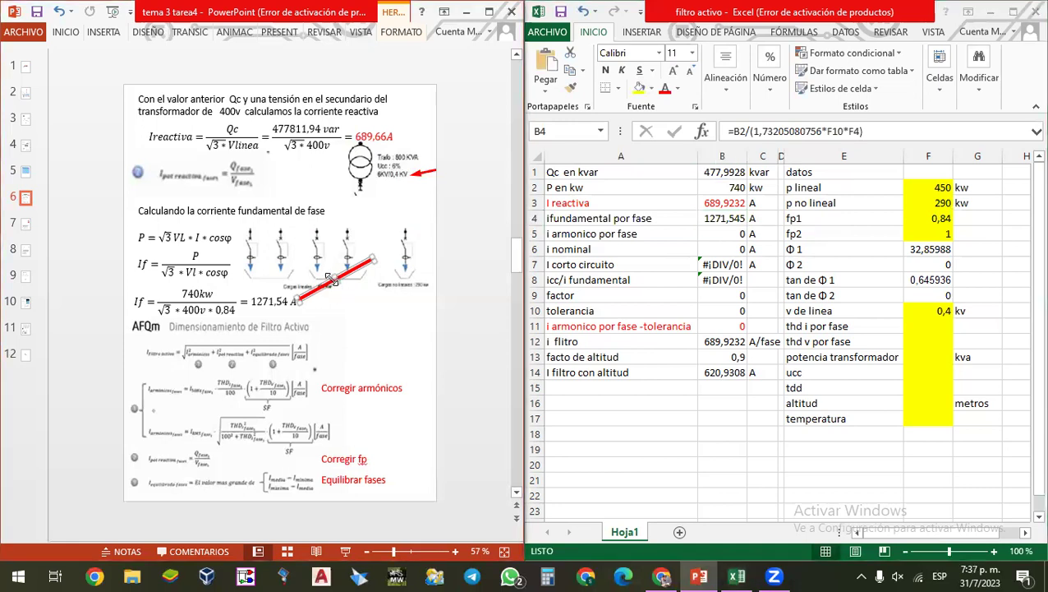
left_click_drag(331, 284, 371, 333)
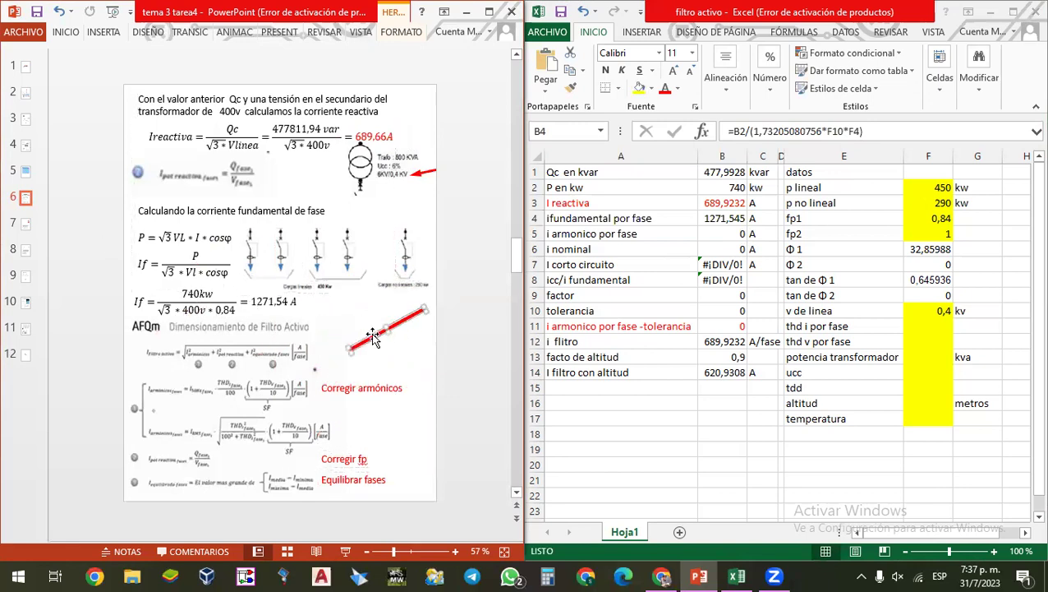
left_click(26, 224)
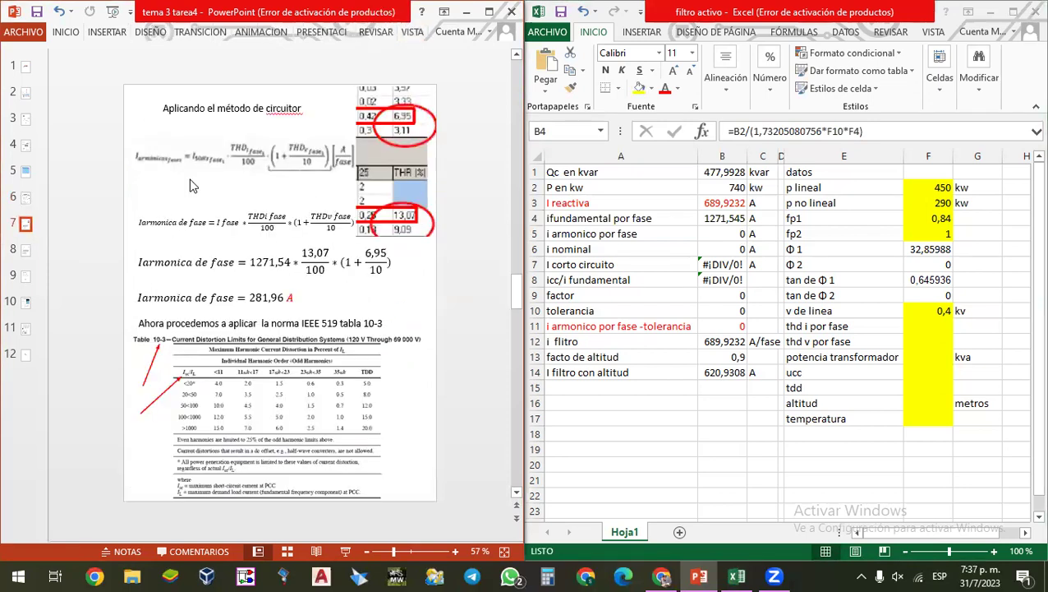
left_click(27, 201)
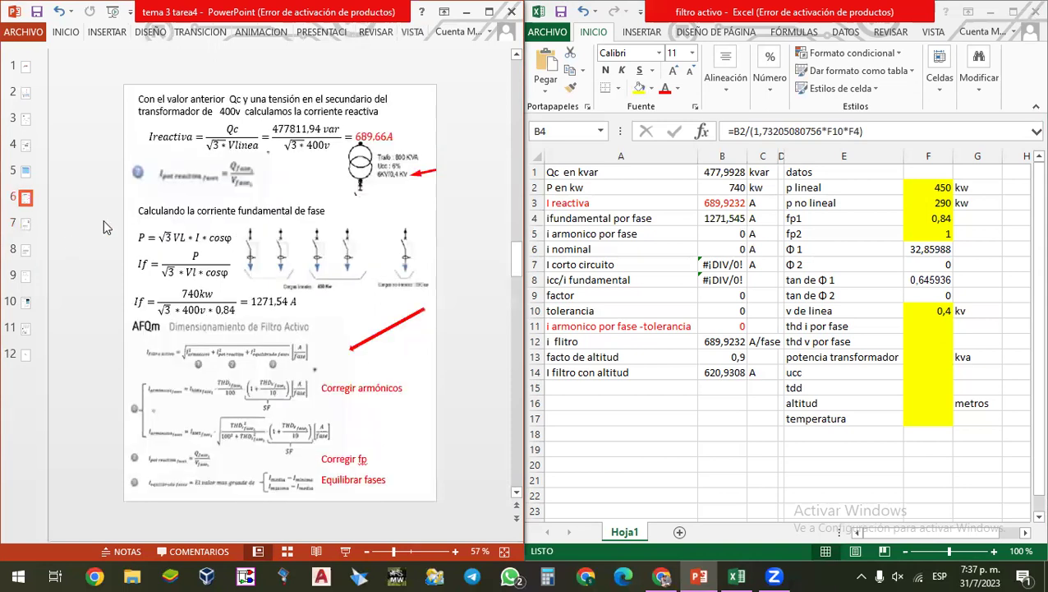
mouse_move(351, 348)
left_mouse_down()
mouse_move(238, 385)
mouse_move(347, 380)
left_mouse_up()
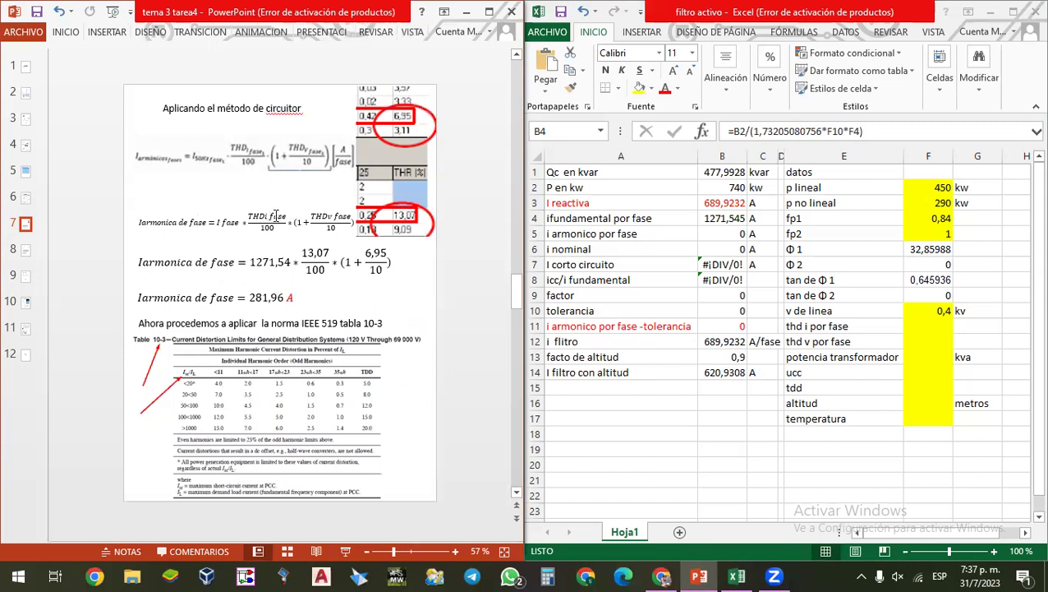
- Switch to Chrome and highlight "La distorsión armónica total" in the THD definition of the Google results
left_click(669, 575)
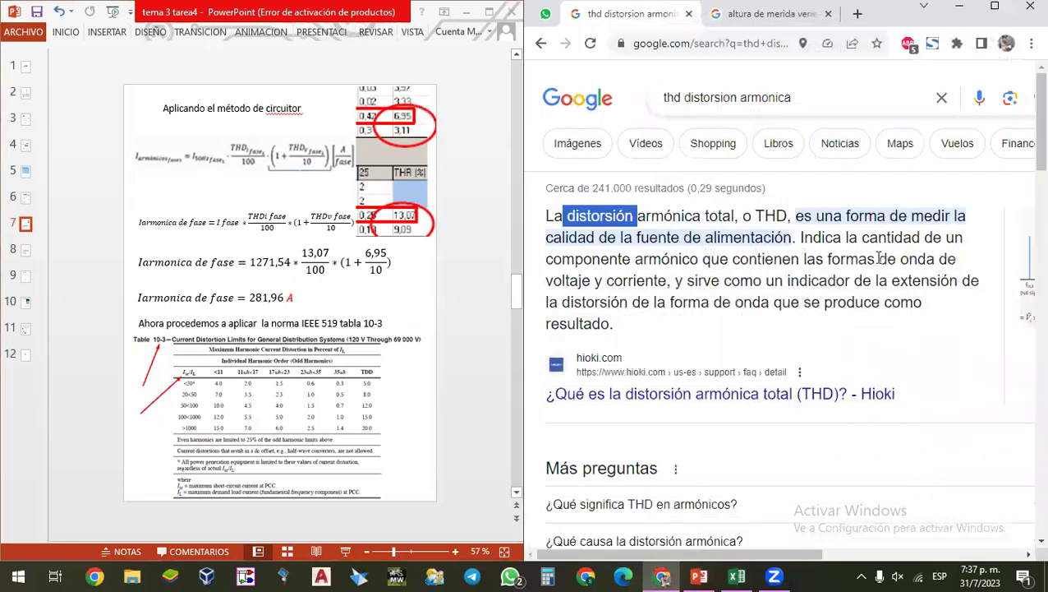
left_click(877, 259, "shift")
left_click(720, 236)
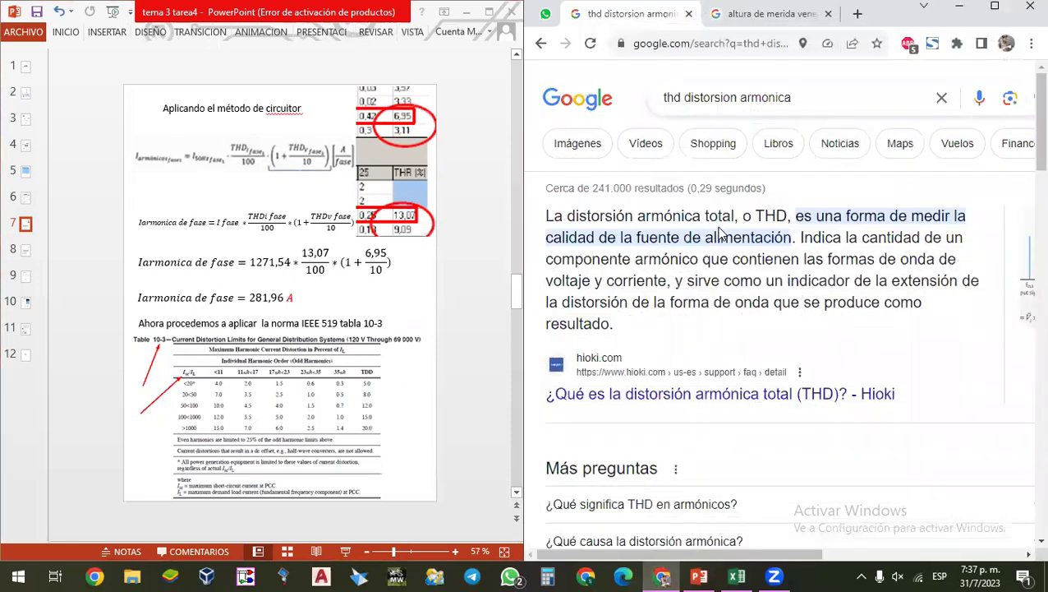
left_click_drag(737, 215, 546, 215)
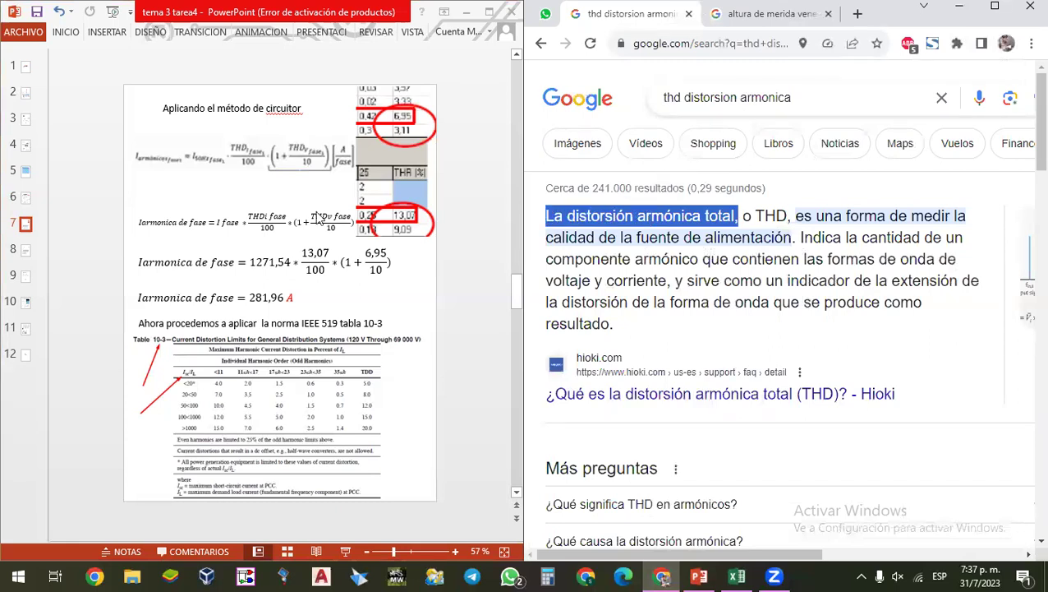
- Nudge the circled THD table picture on slide 7 and highlight the THDv term and the values 13,07 and 6,95 in the harmonic current formulas
mouse_move(400, 158)
left_mouse_down()
mouse_move(405, 170)
mouse_move(402, 152)
left_mouse_up()
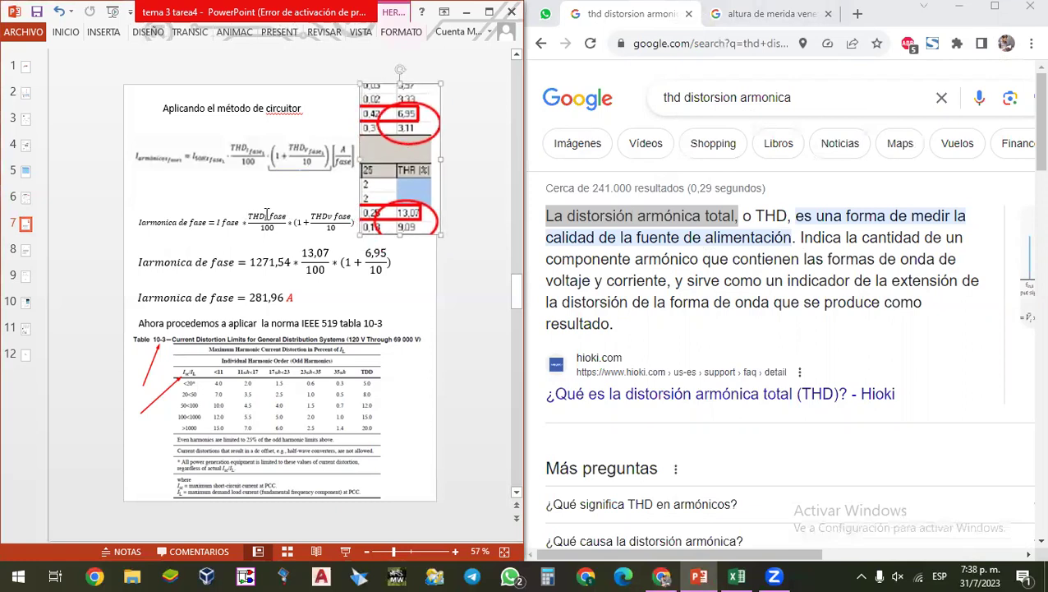
left_click(266, 213)
left_click_drag(333, 215, 313, 217)
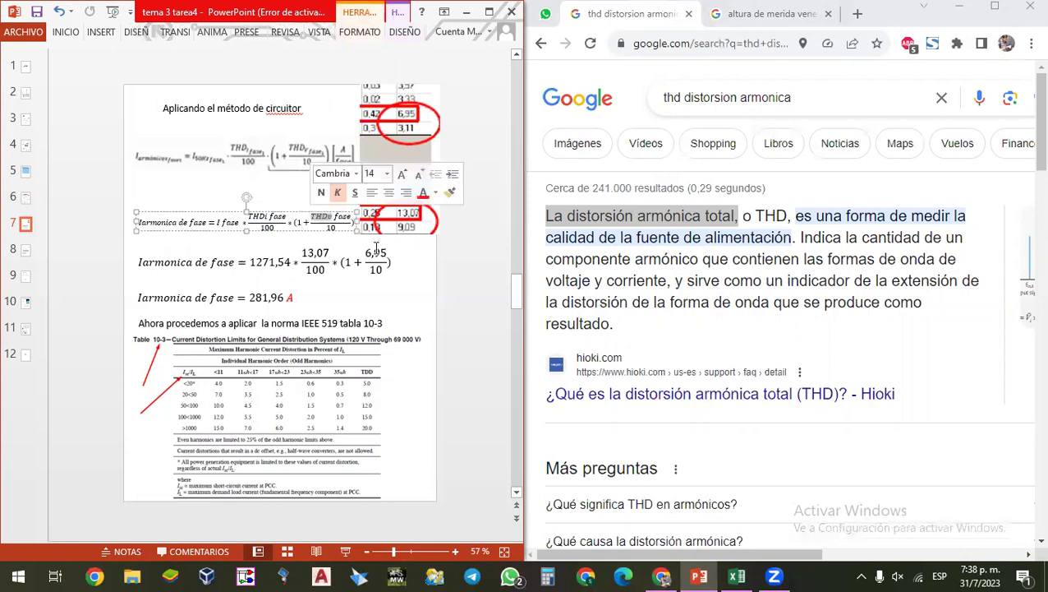
left_click(474, 242)
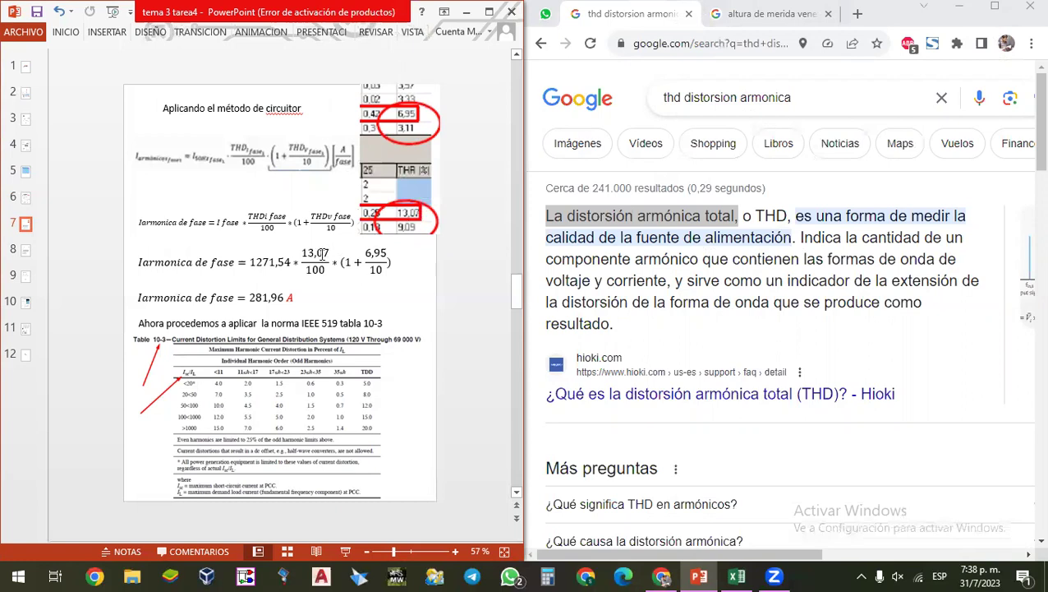
left_click_drag(330, 253, 303, 254)
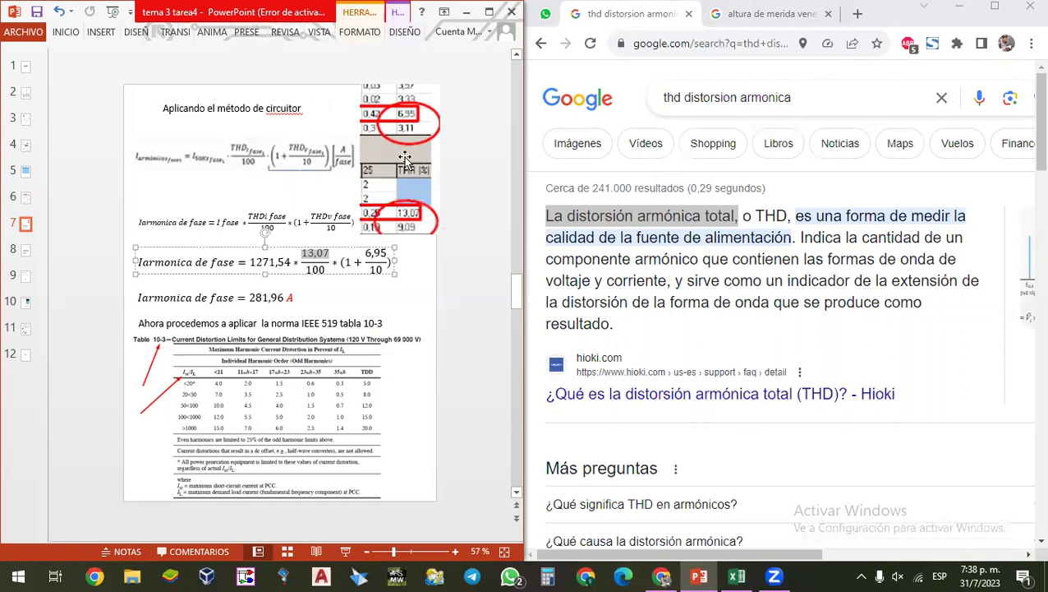
left_click_drag(366, 252, 385, 249)
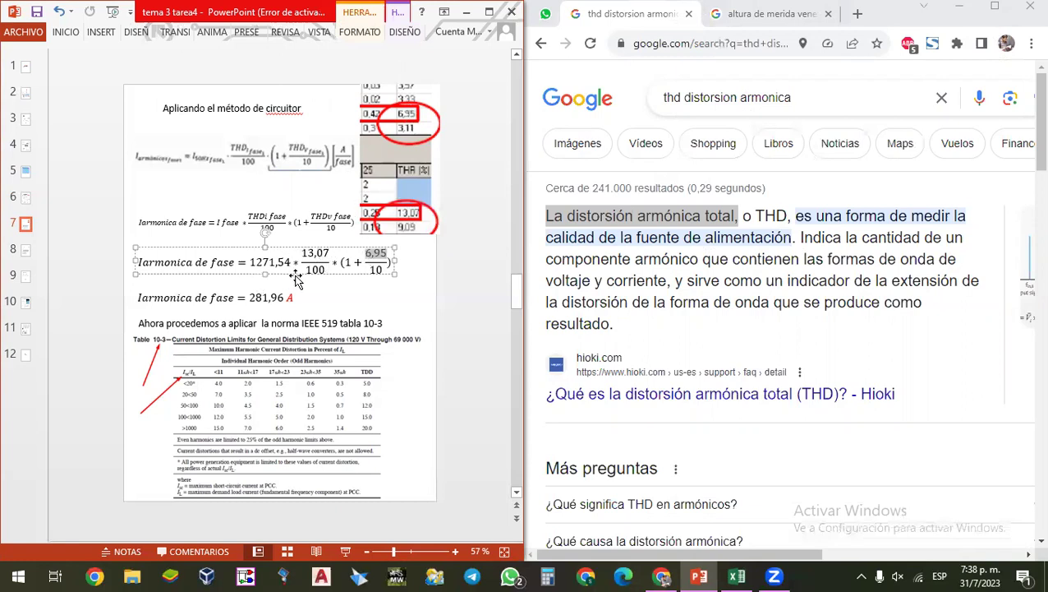
left_click(228, 274)
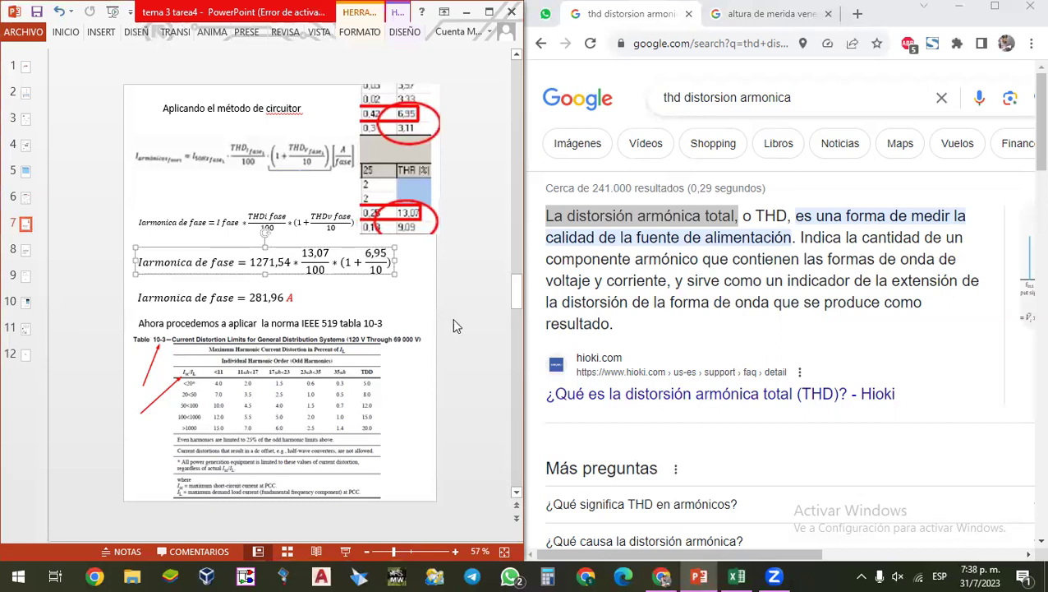
- Switch to the Excel workbook and enter 13,07 for "thd i por fase" and 6,95 for "thd v por fase"
left_click(737, 575)
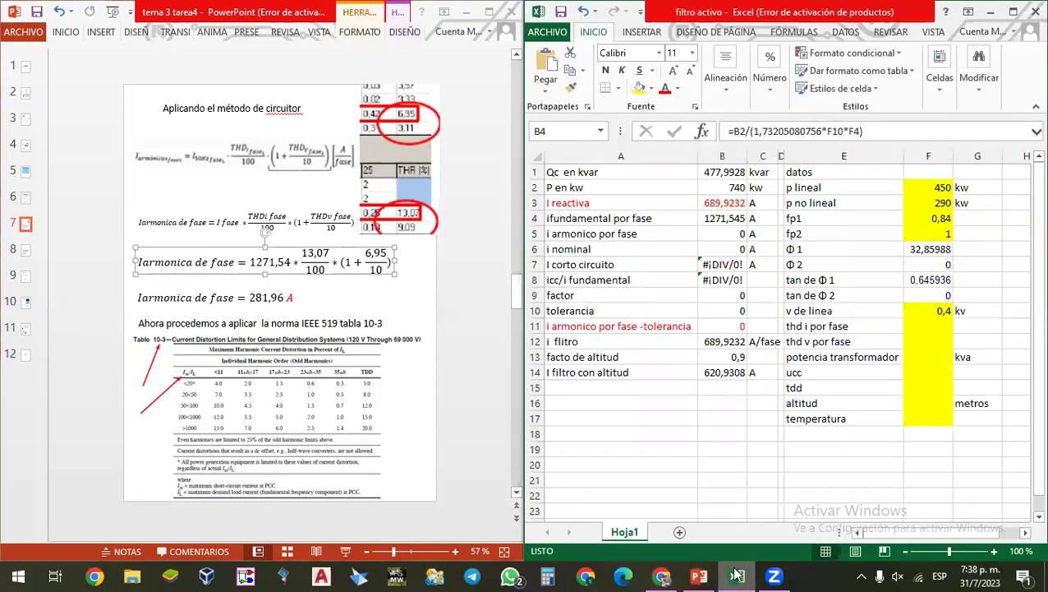
left_click(714, 235)
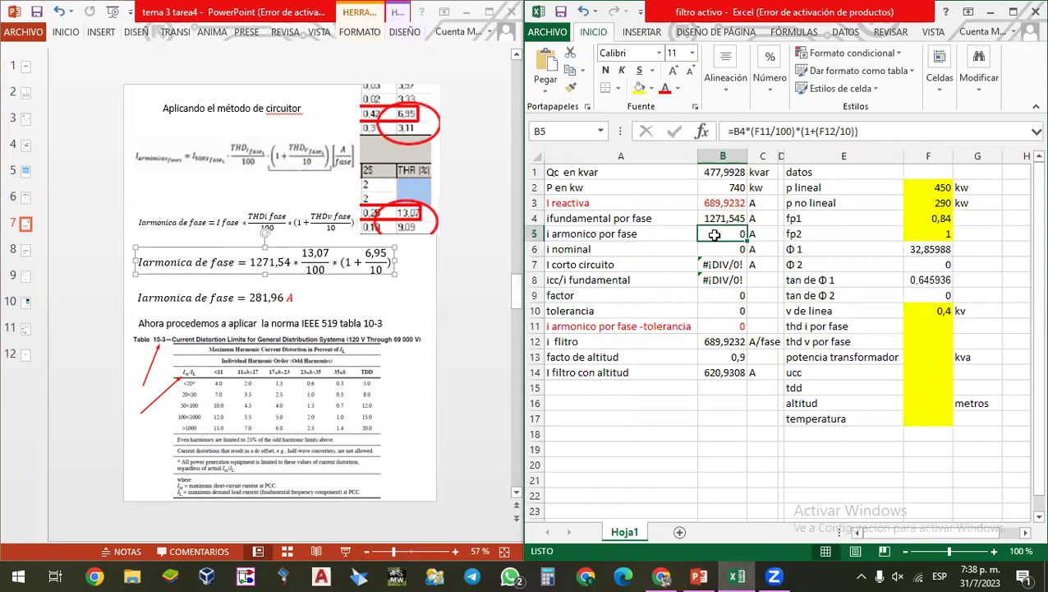
left_click(919, 328)
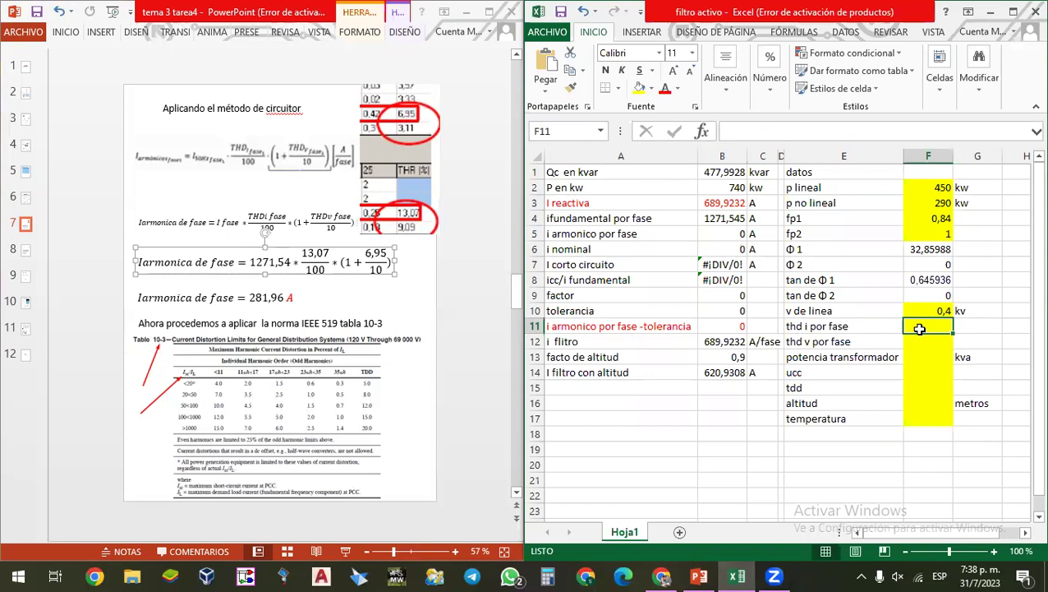
type("13,07")
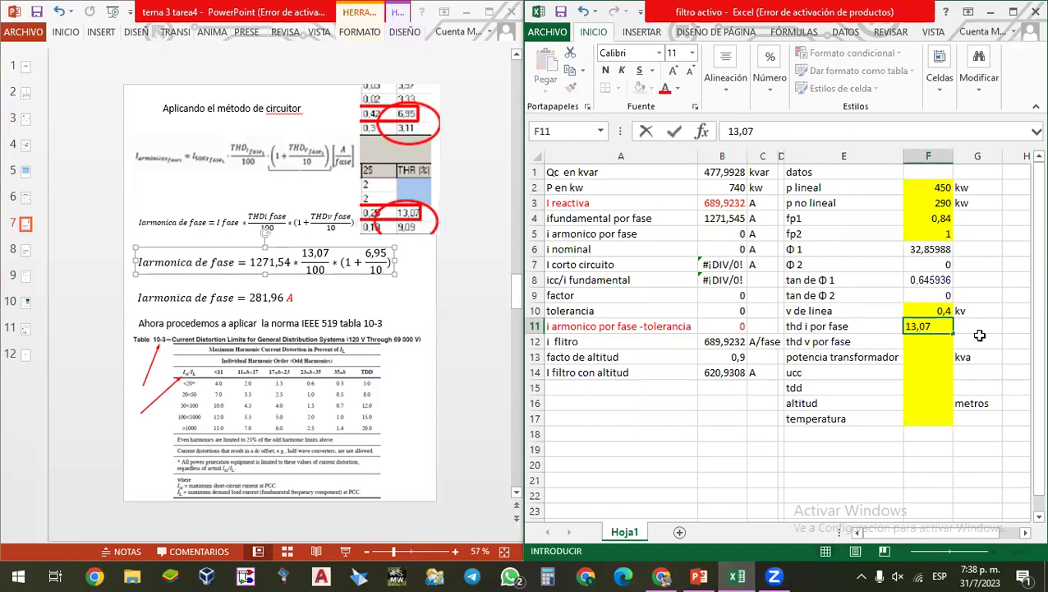
left_click(930, 342)
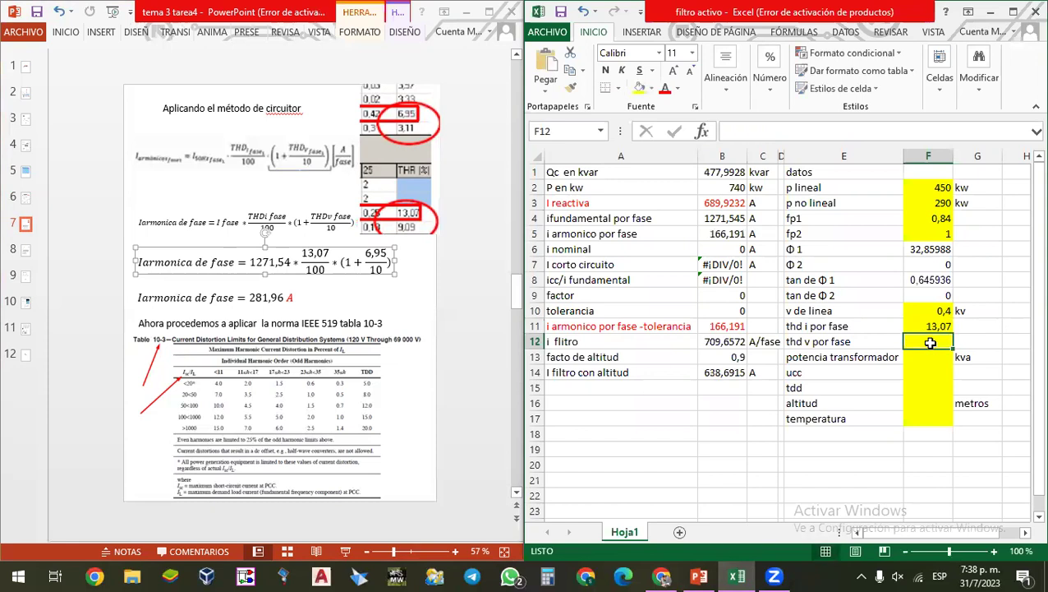
type("6,95")
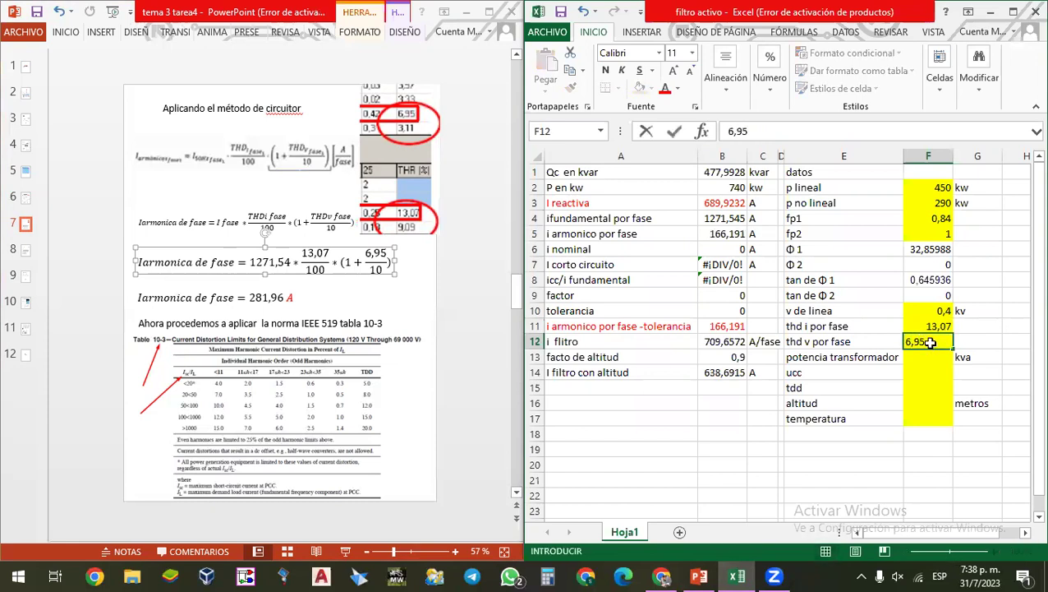
key("Return")
left_click(926, 342)
- Highlight the "i armonico por fase -tolerancia" and "I reactiva" rows and compare them with the active filter formula on slide 6
left_click(720, 326)
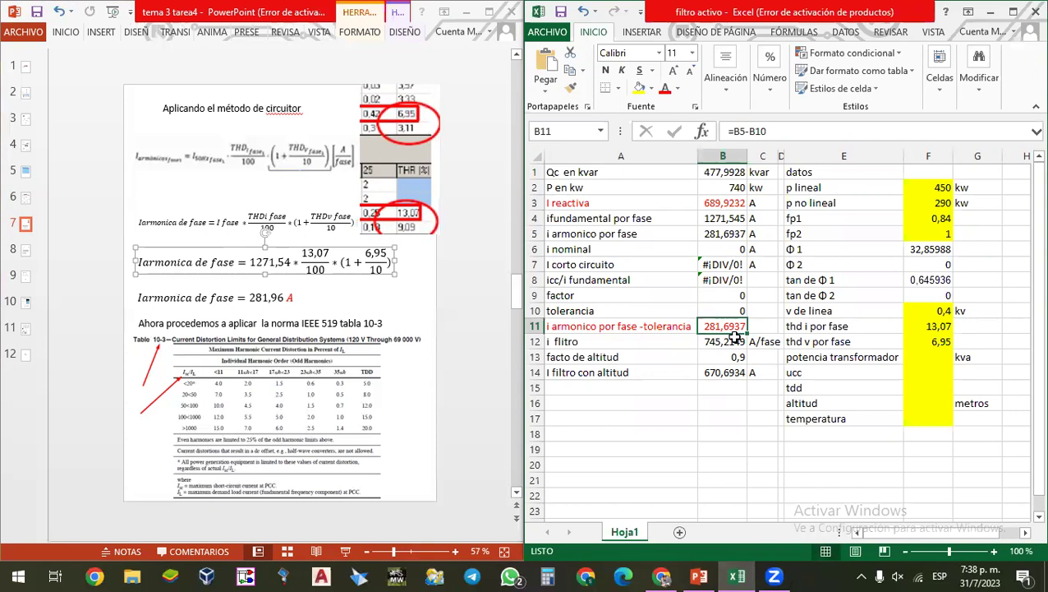
left_click_drag(649, 327, 727, 327)
left_click_drag(641, 199, 717, 201)
left_click_drag(646, 326, 726, 327)
left_click(22, 203)
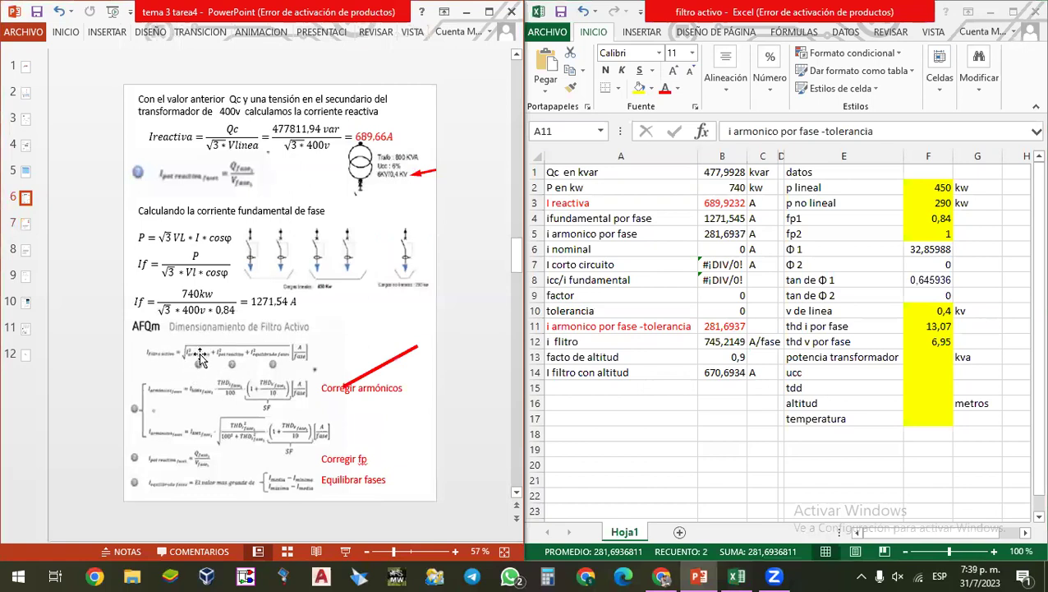
- On slide 7, highlight the "IEEE 519 tabla 10-3" reference and the harmonic current result, and examine the current distortion limits table
left_click(30, 224)
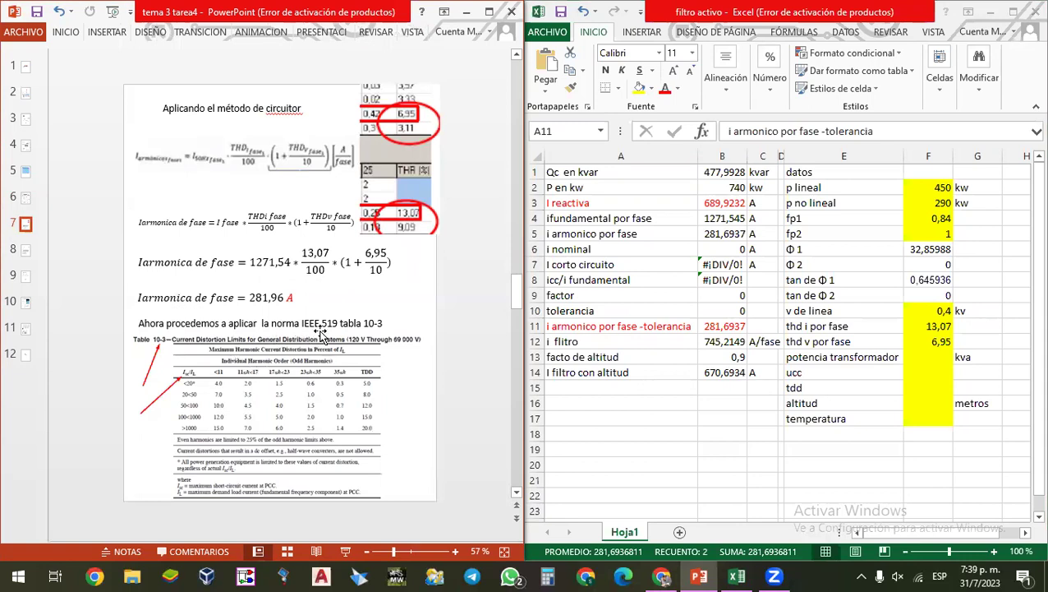
left_click_drag(307, 318, 381, 318)
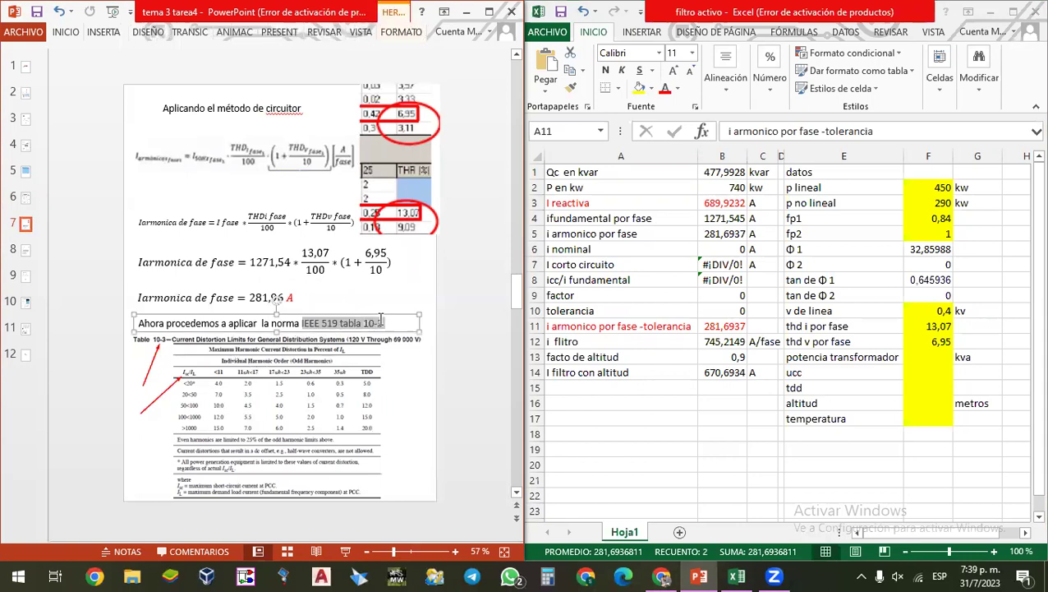
left_click(474, 370)
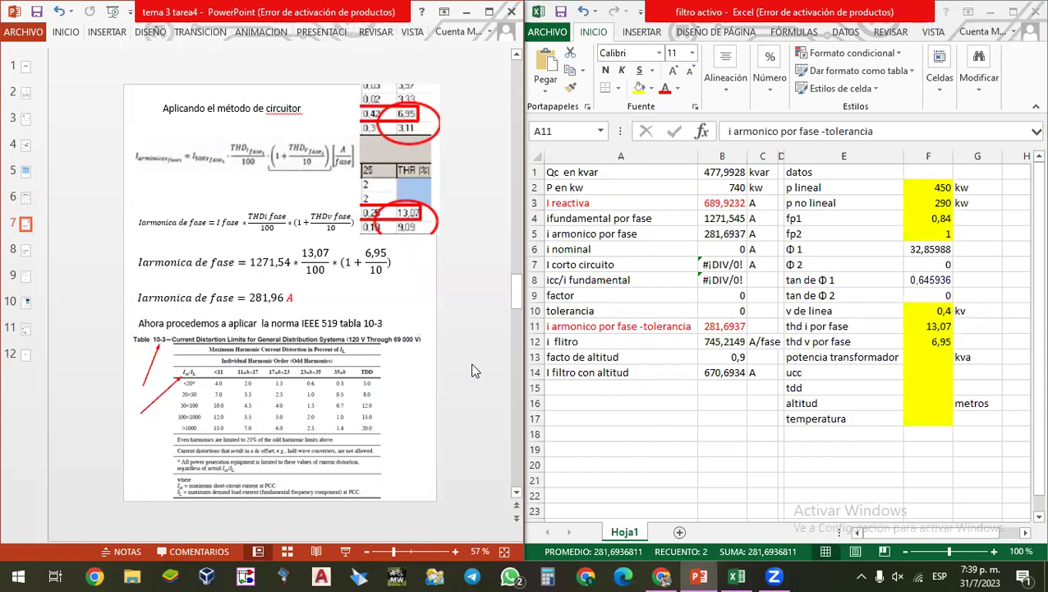
double_click(251, 298)
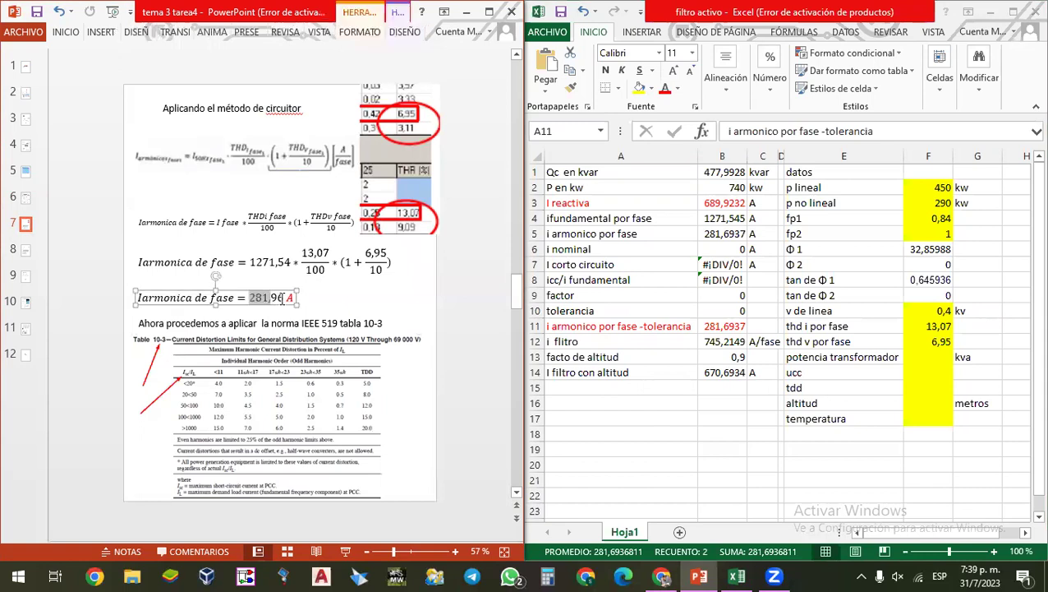
left_click(475, 308)
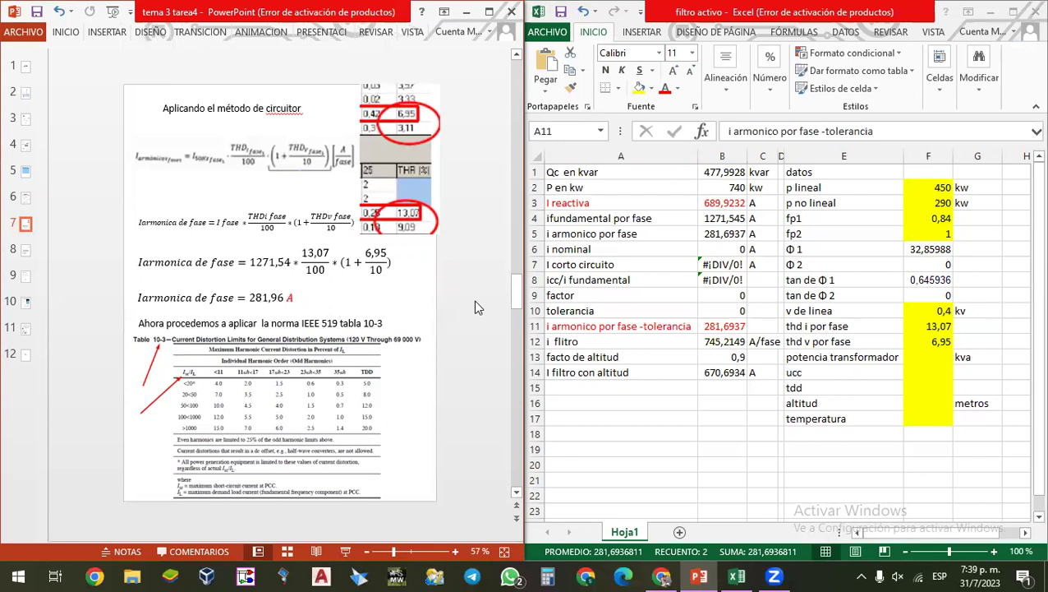
left_click(272, 400)
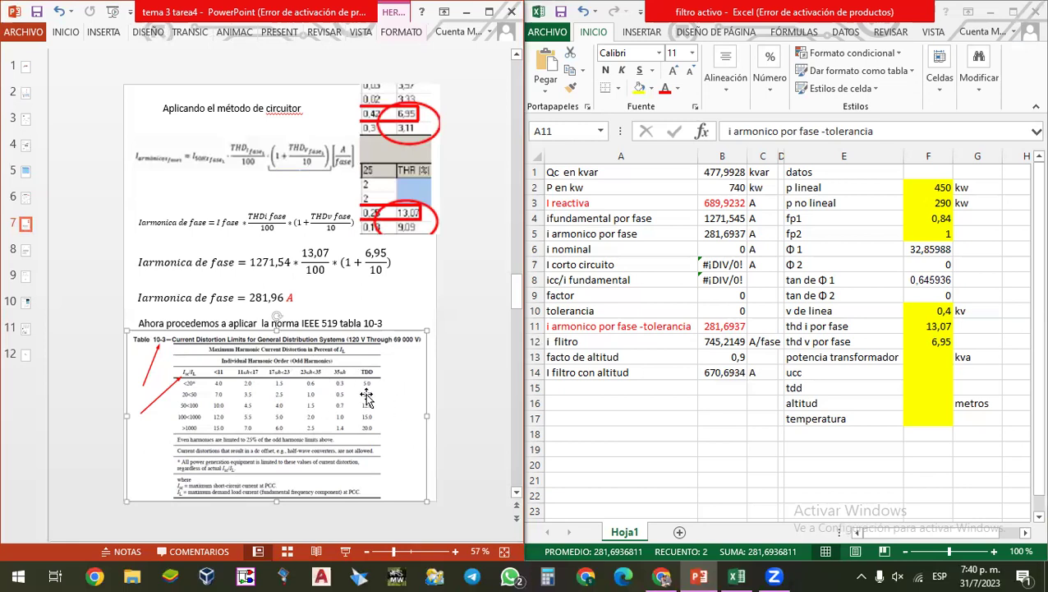
- Open slide 8, highlight the Icc/iL term and the S/(u√3) fraction, and examine the nominal current calculation
left_click(26, 250)
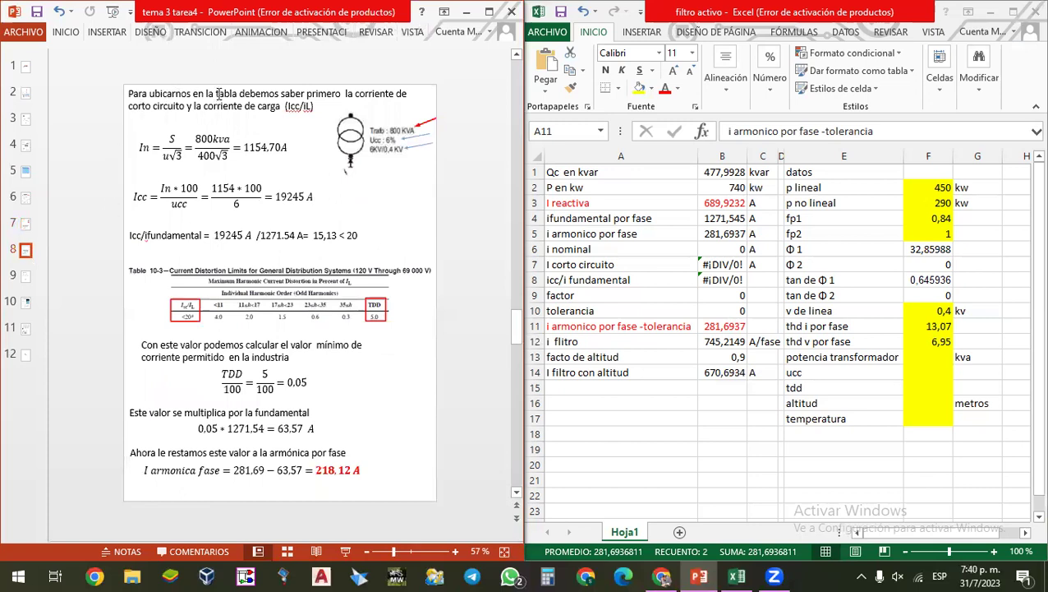
double_click(299, 106)
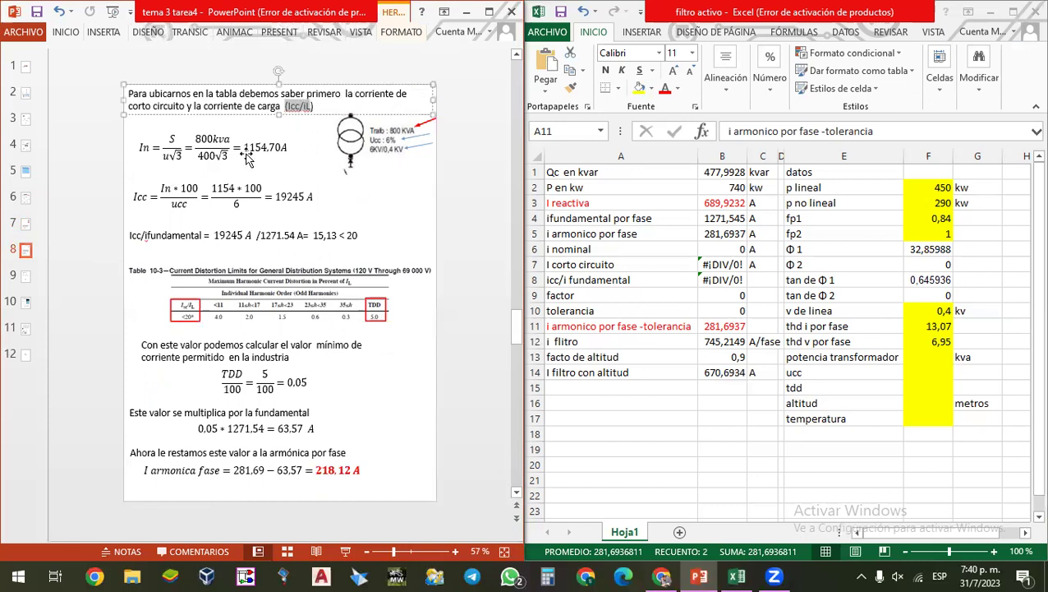
left_click(178, 173)
left_click(169, 157)
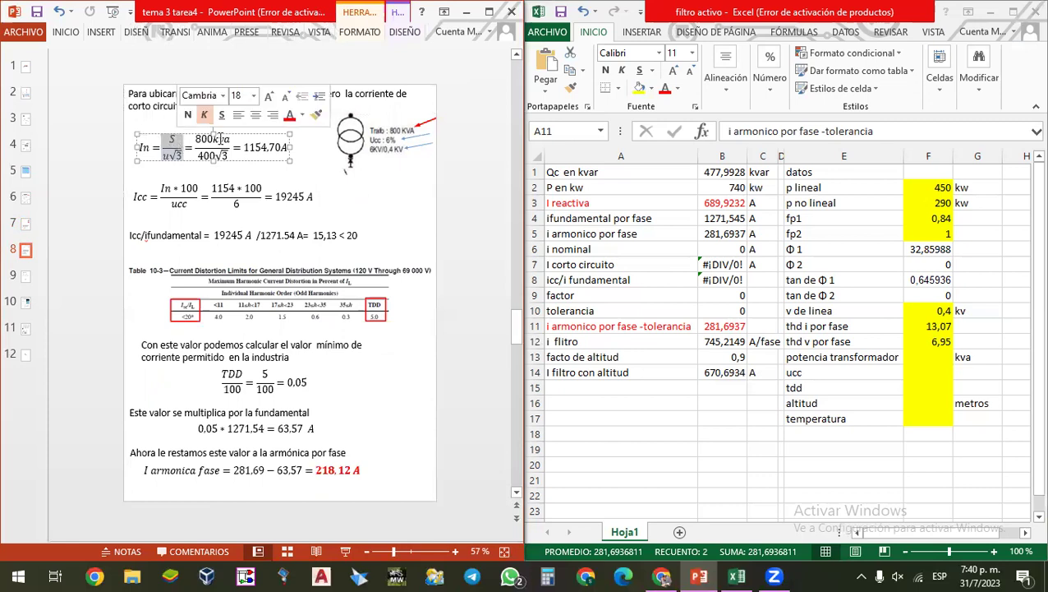
left_click(436, 238)
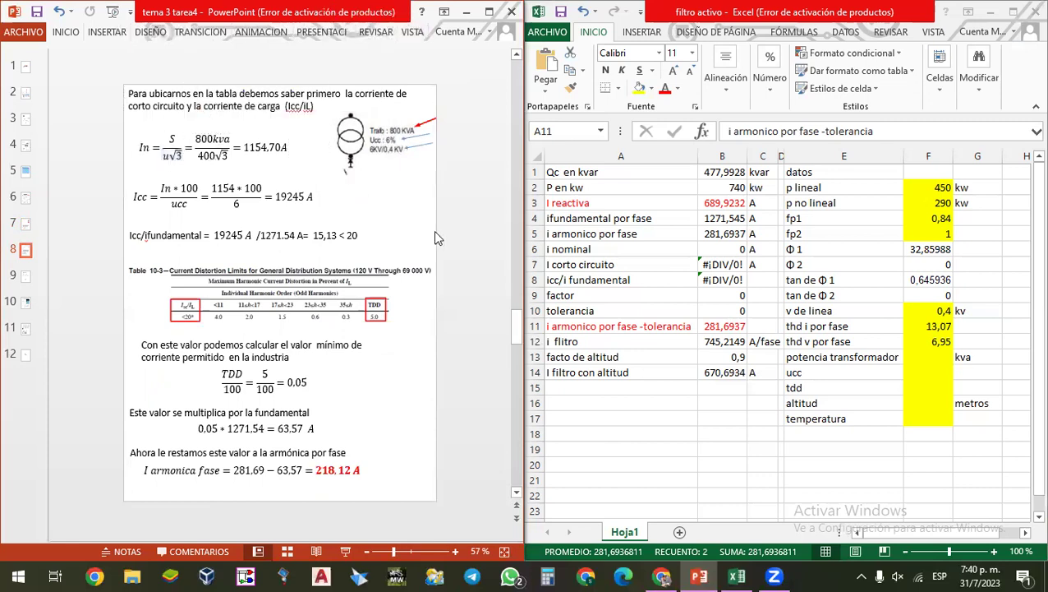
- Paste the red line beside the transformer's 800 KVA rating on slide 8 and enter 800 for "potencia transformador" in the worksheet
key("ctrl+v")
left_click_drag(441, 160, 406, 101)
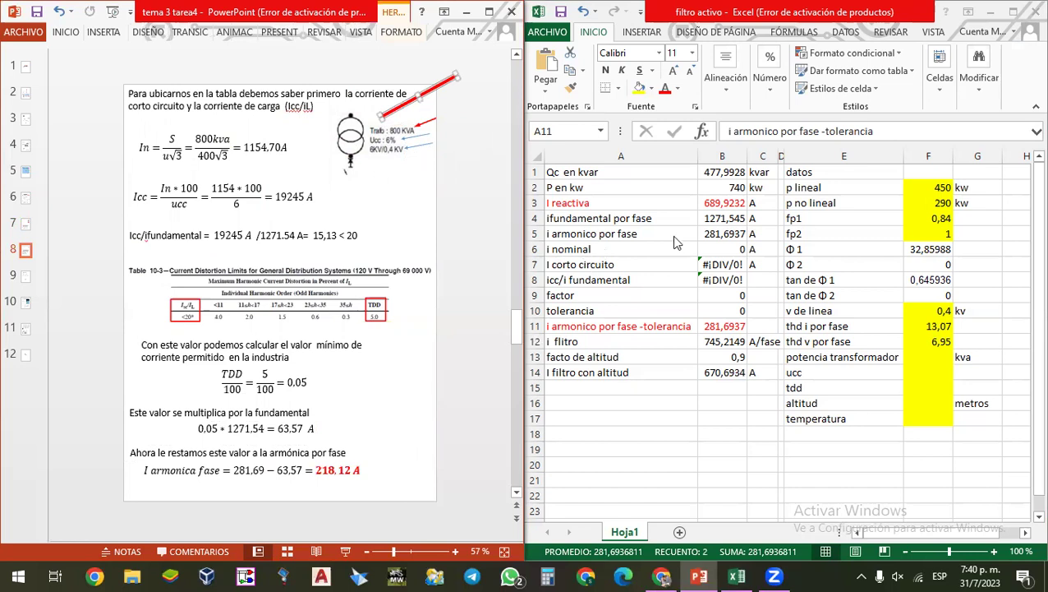
left_click(923, 371)
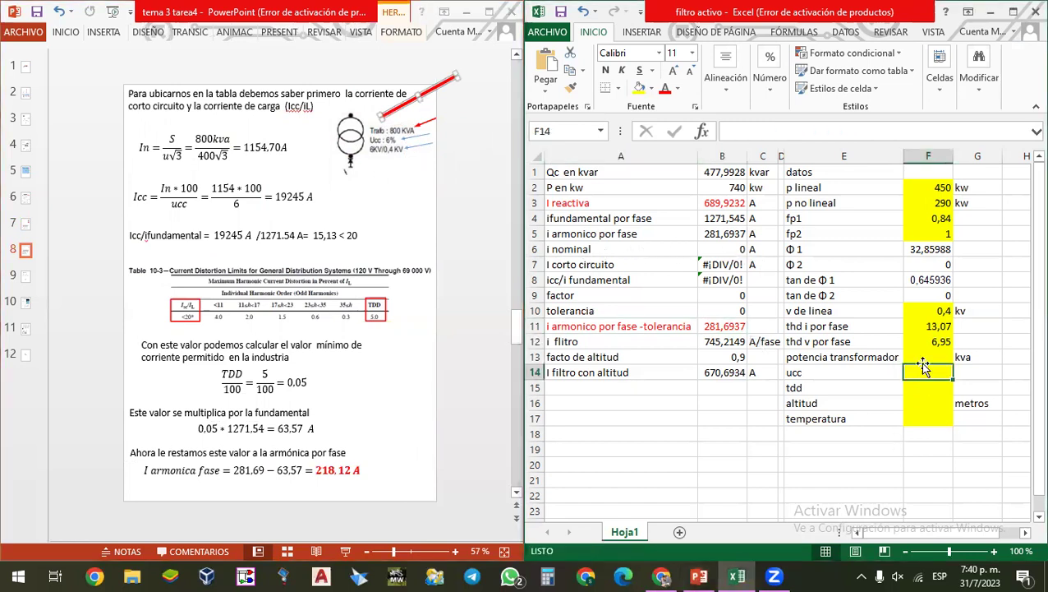
left_click(921, 359)
type("8")
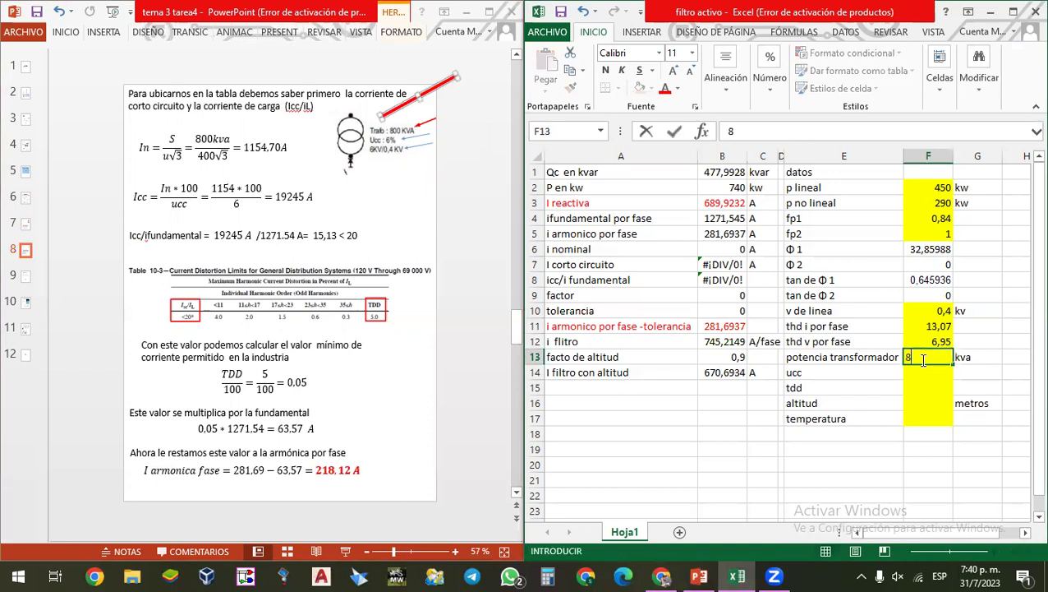
type("00")
key("Return")
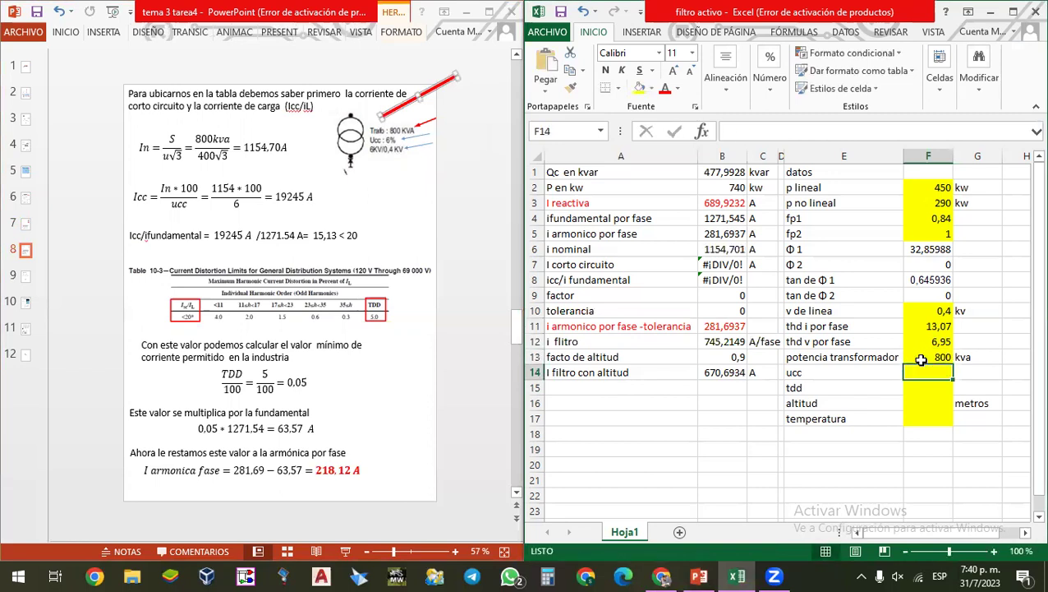
left_click(972, 359)
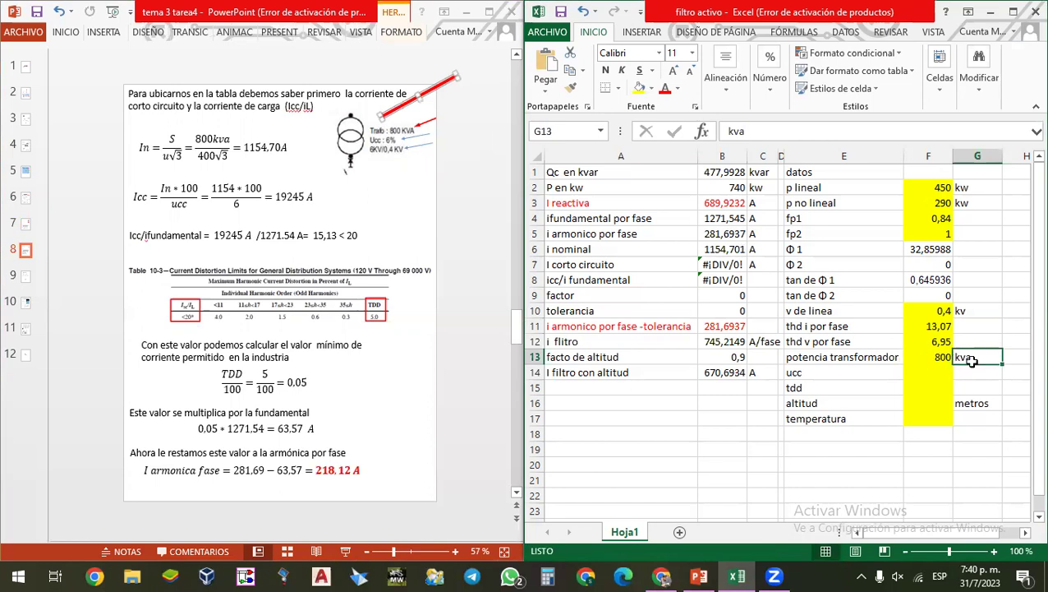
- Move the red line to the transformer's Ucc value on the slide and enter 6 for "ucc" in the worksheet
left_click(939, 371)
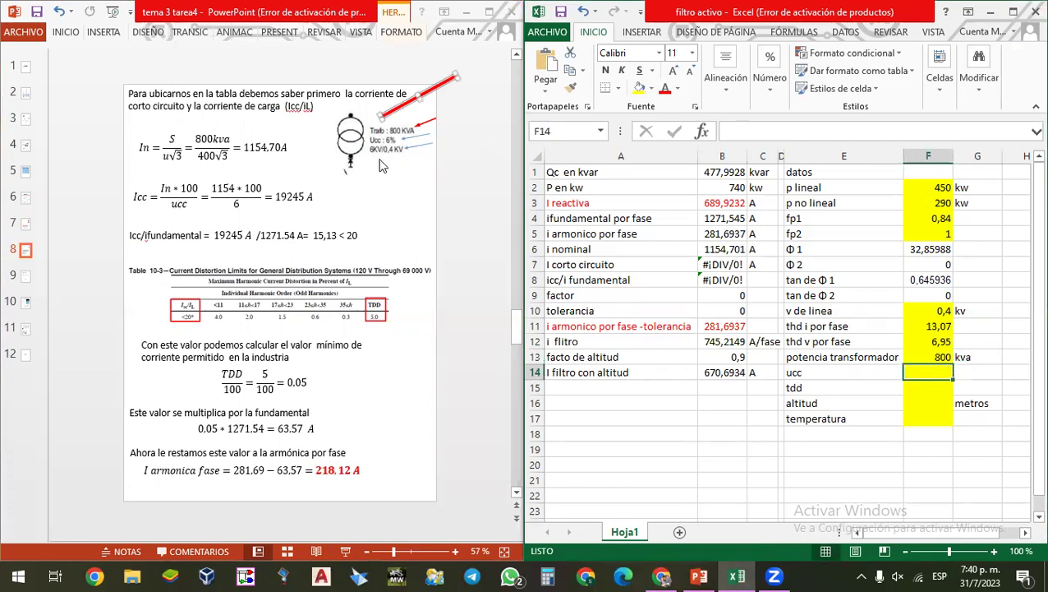
left_click(409, 120)
left_click_drag(400, 106, 417, 134)
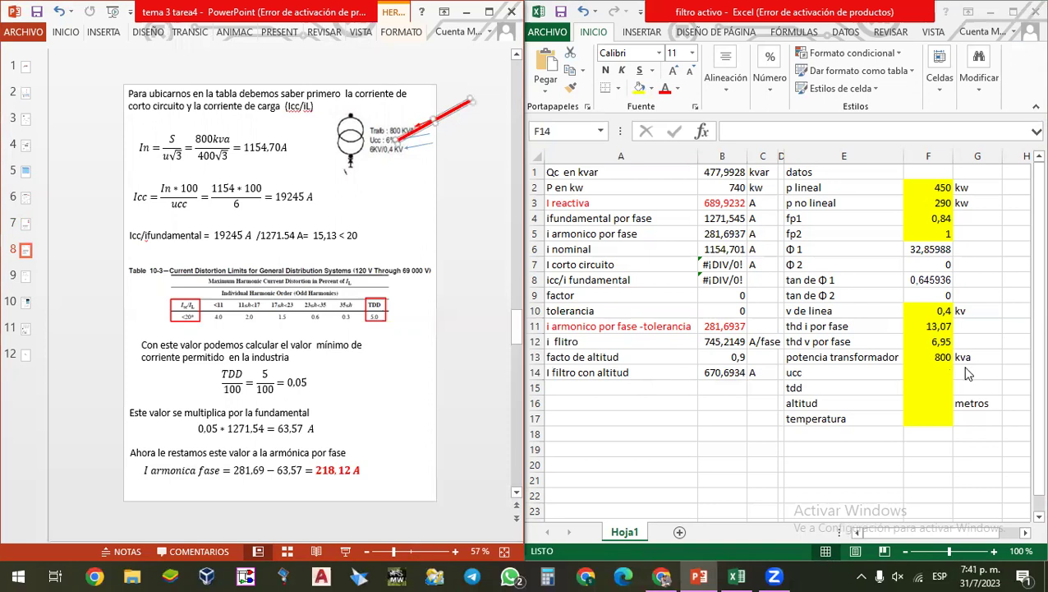
left_click(919, 371)
type("6")
key("Return")
key("Return")
left_click(924, 376)
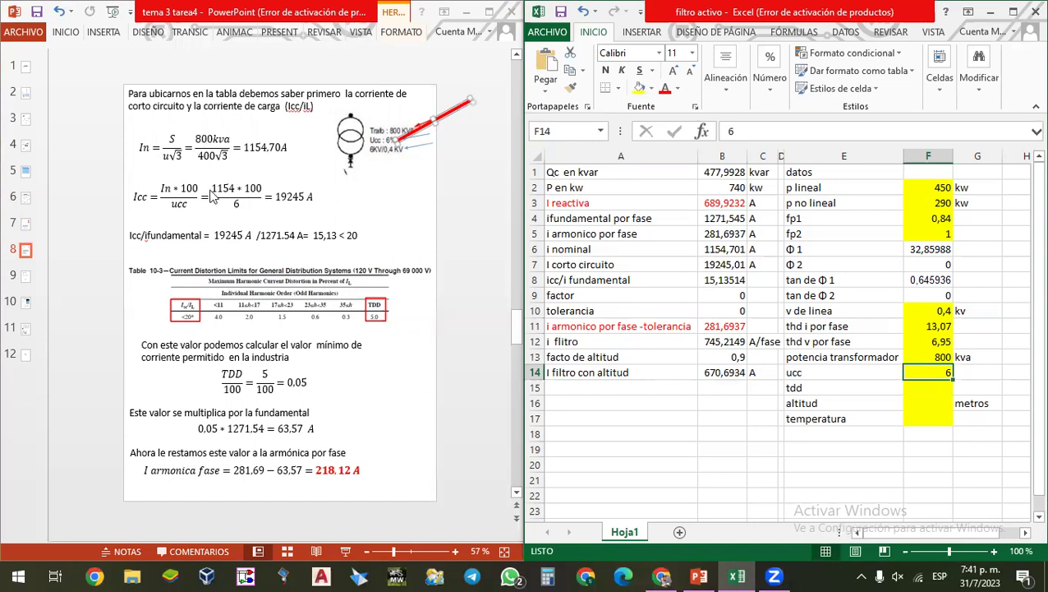
- Point the red line at the transformer's 6KV/0,4 KV rating and check it against the "v de linea" cell
left_click(442, 117)
left_click_drag(442, 117, 254, 134)
left_click_drag(371, 111, 457, 119)
left_click(928, 319)
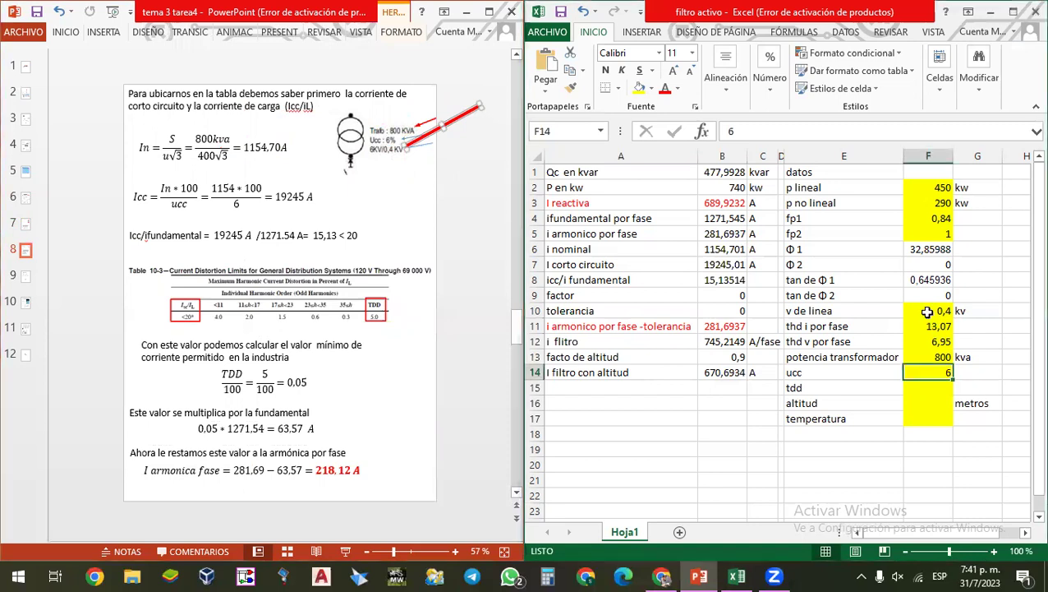
left_click(930, 312)
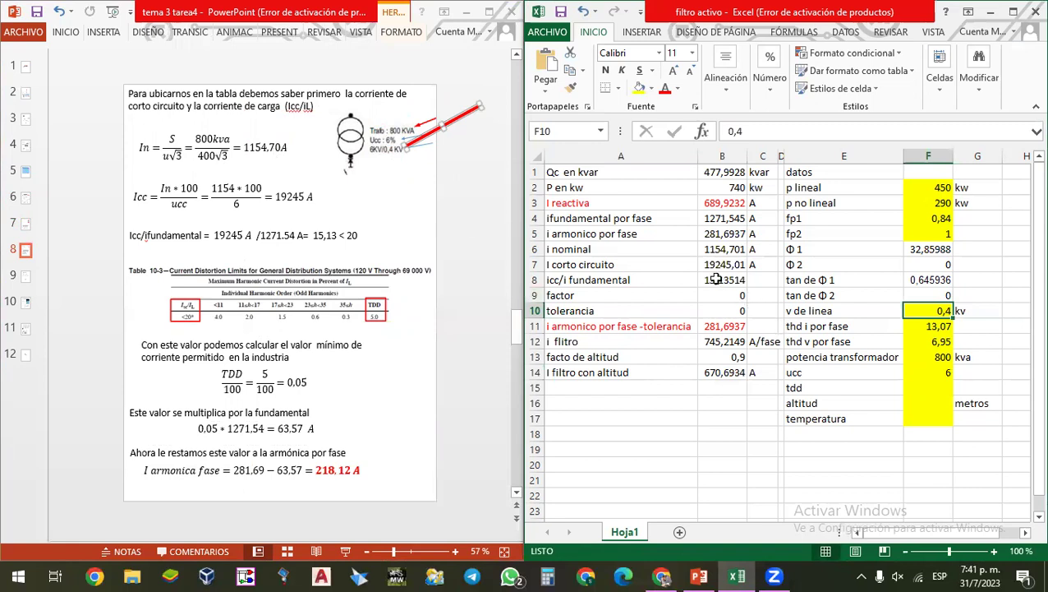
- Point the red line at the In and Icc calculations and compare them with the "i nominal" and "I corto circuito" formulas
left_click(720, 251)
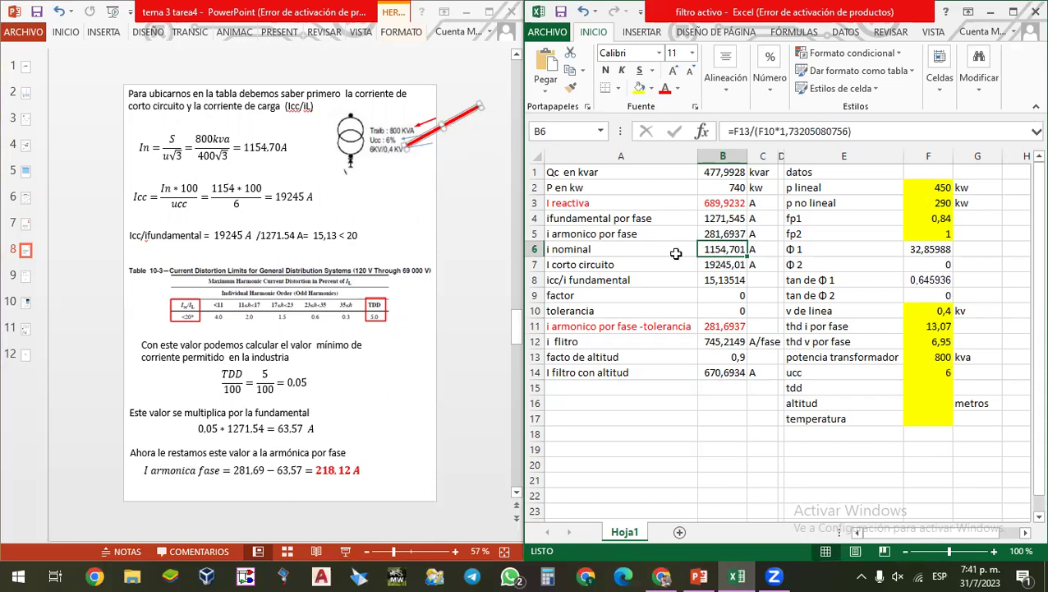
left_click(435, 132)
left_click_drag(435, 131, 306, 121)
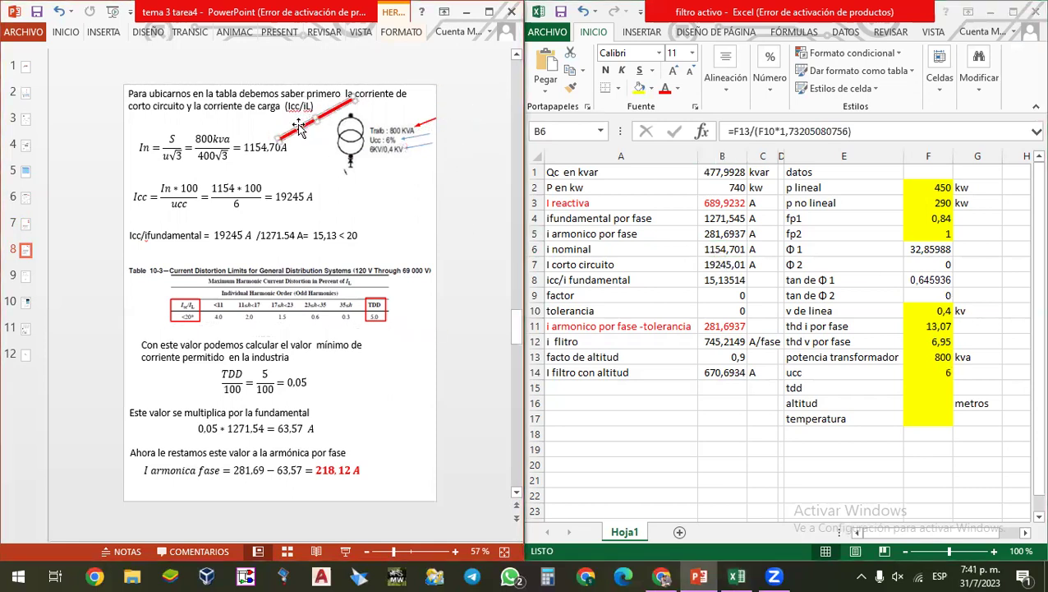
mouse_move(290, 162)
left_mouse_down()
mouse_move(182, 177)
mouse_move(193, 164)
mouse_move(219, 163)
mouse_move(212, 166)
mouse_move(234, 194)
mouse_move(275, 174)
mouse_move(255, 196)
mouse_move(245, 179)
mouse_move(262, 173)
mouse_move(249, 197)
mouse_move(274, 166)
mouse_move(268, 174)
mouse_move(283, 173)
mouse_move(275, 164)
mouse_move(277, 175)
left_mouse_up()
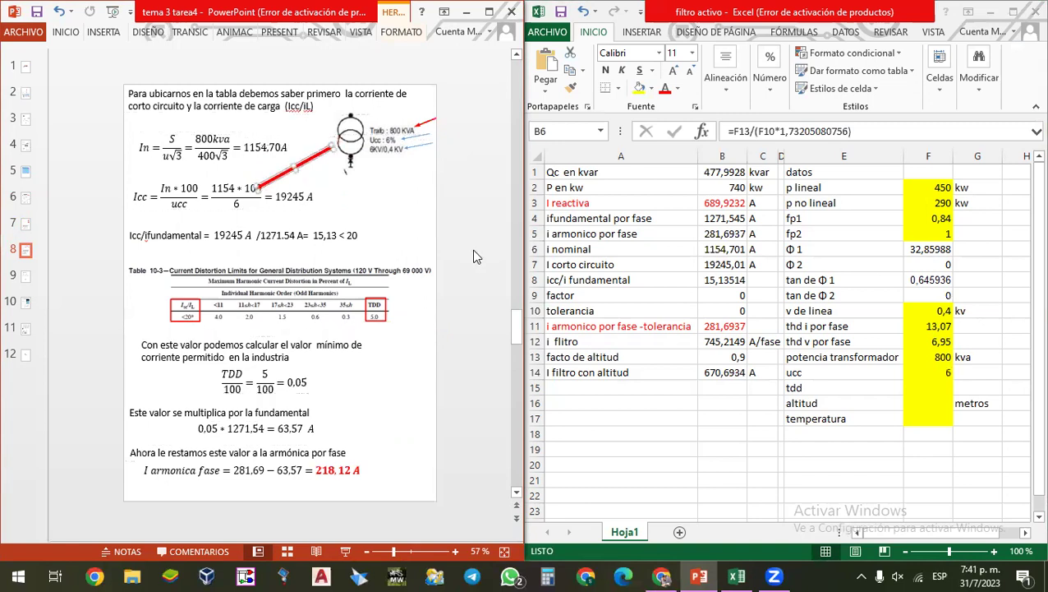
left_click(320, 181)
left_click(314, 163)
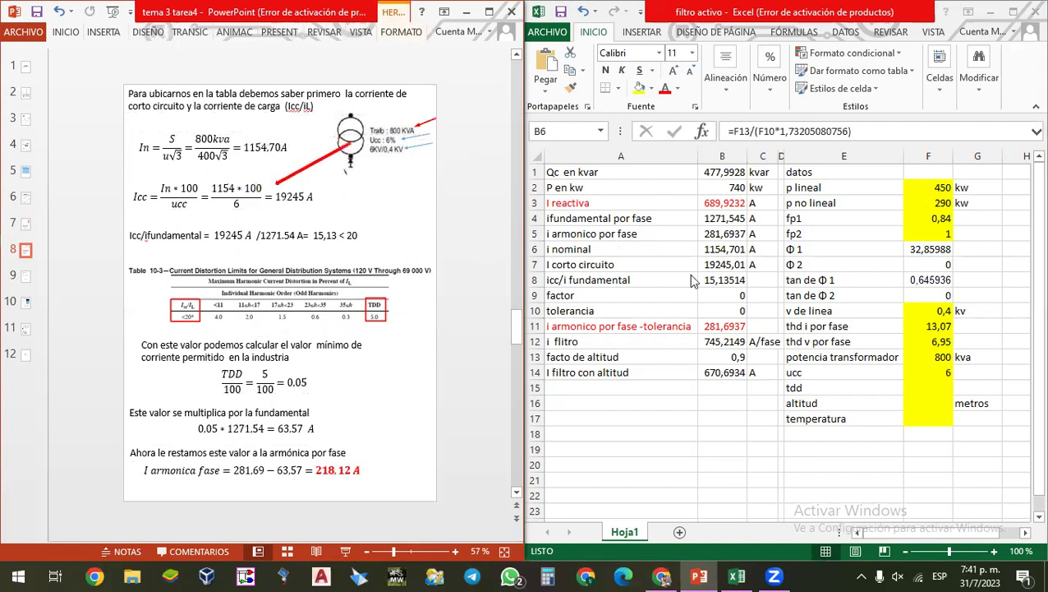
left_click(712, 251)
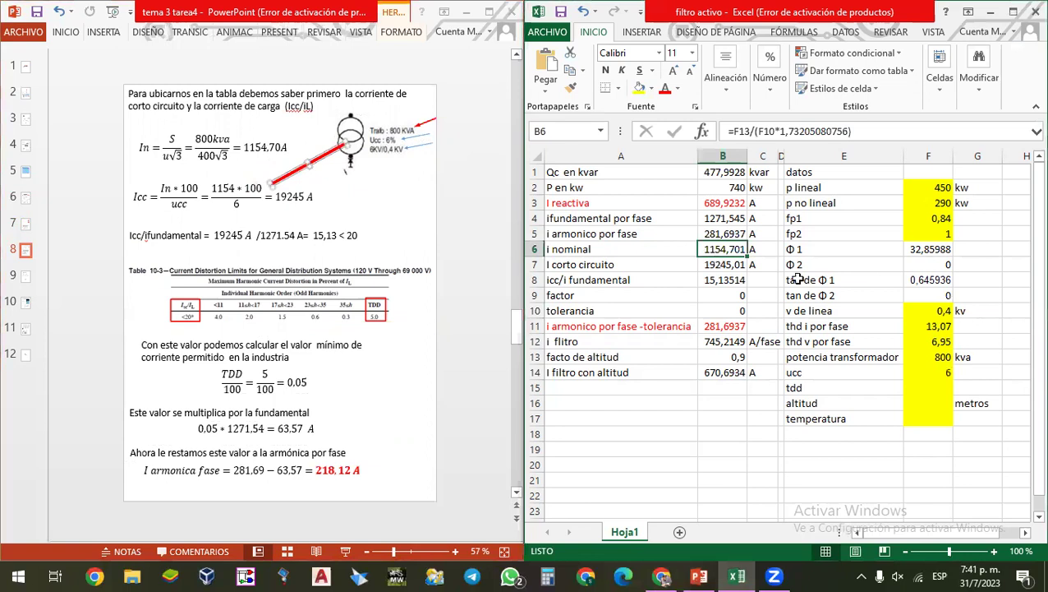
left_click(723, 264)
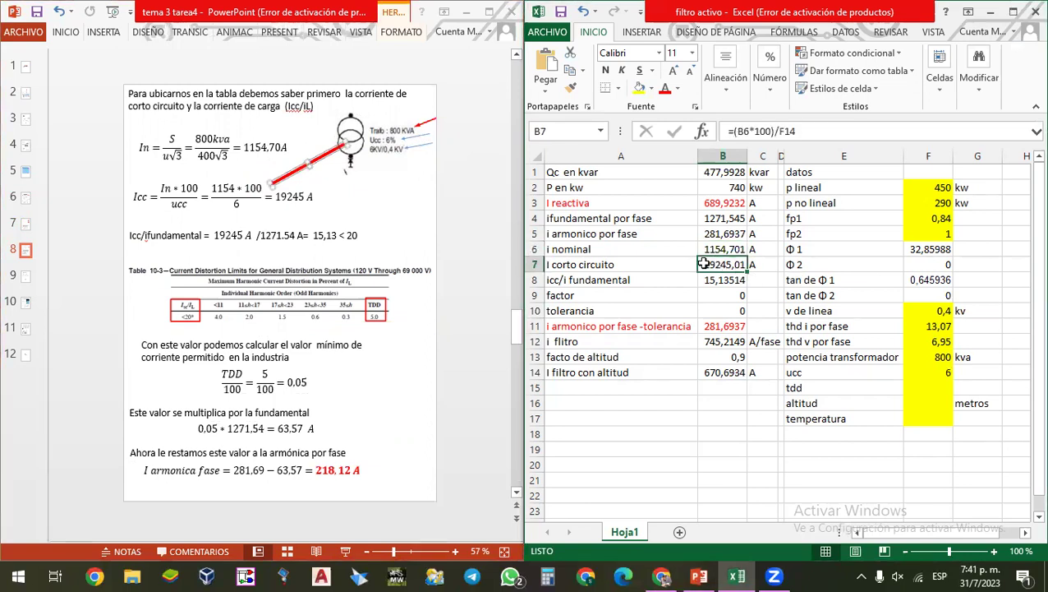
- Move the red line to the Icc result and review the "ucc" and "potencia transformador" entries in the worksheet
left_click(305, 168)
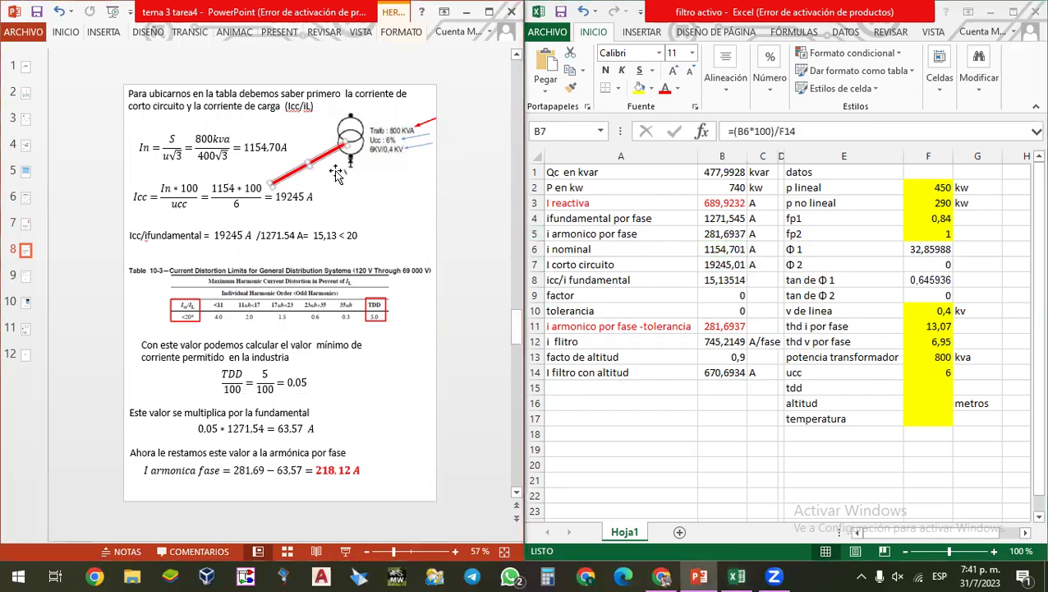
left_click_drag(378, 168, 365, 171)
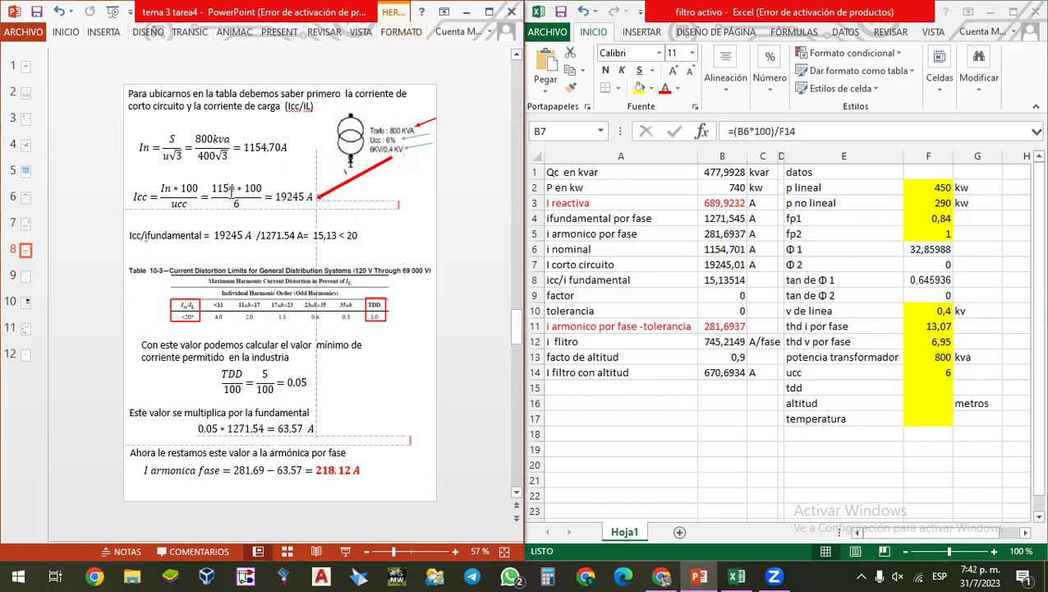
left_click(930, 374)
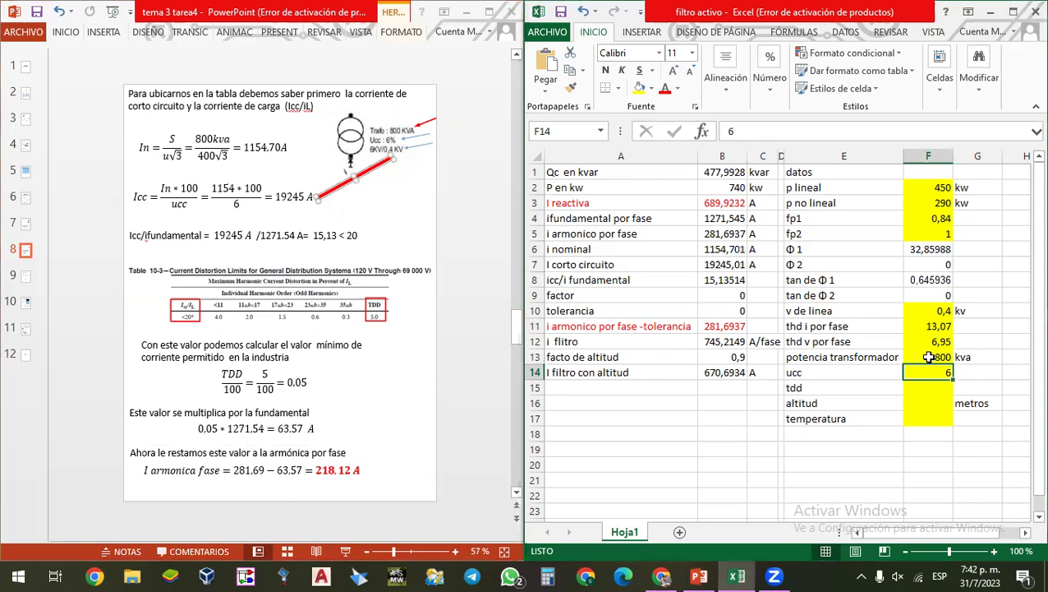
left_click(928, 357)
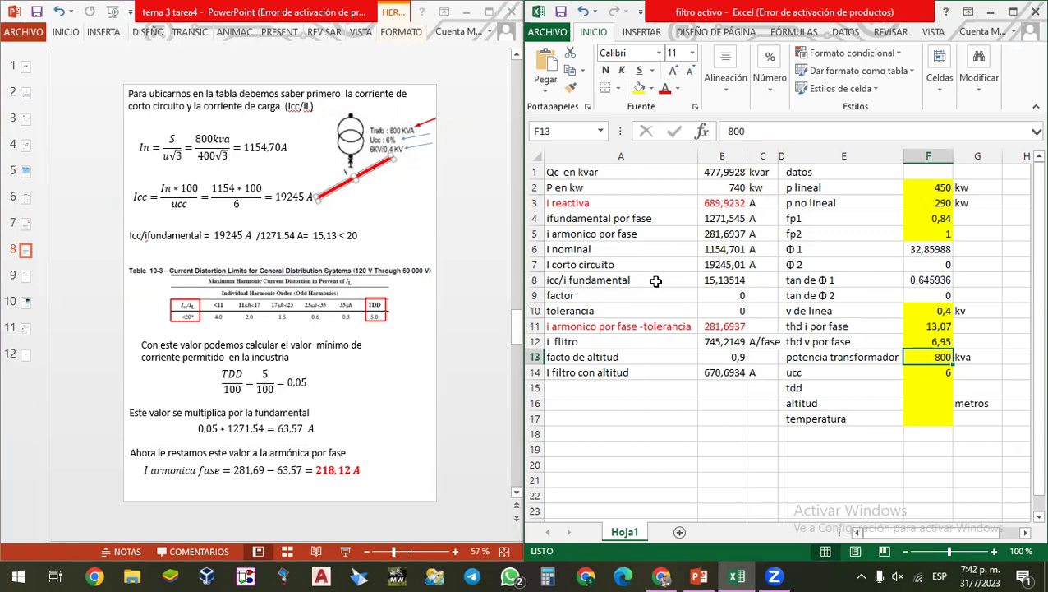
- Point the red line at the Icc/ifundamental result and inspect the formula of the "icc/i fundamental" cell
left_click(337, 190)
left_click_drag(172, 229, 351, 217)
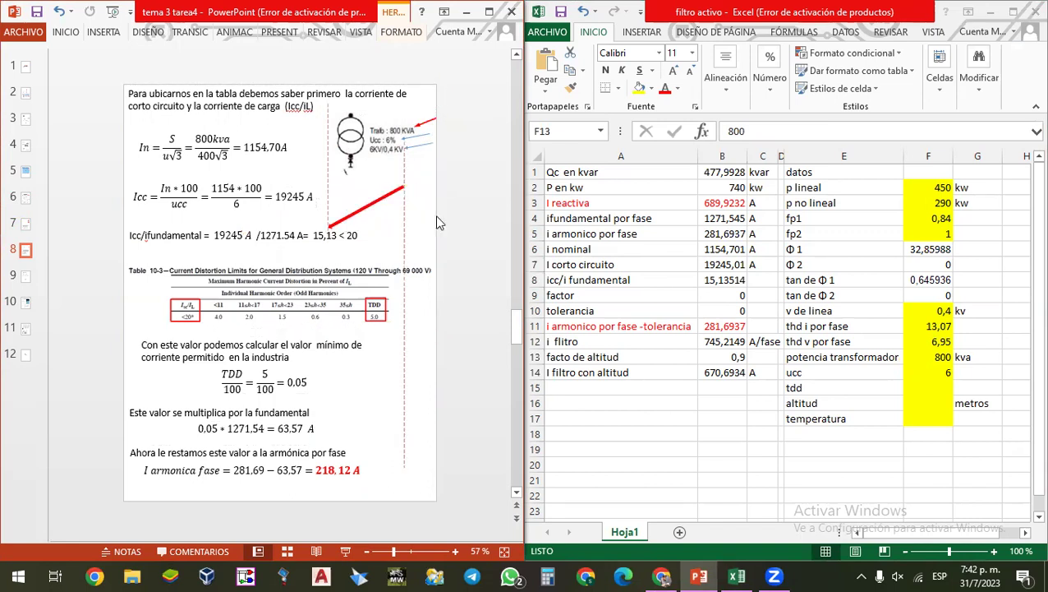
left_click(728, 284)
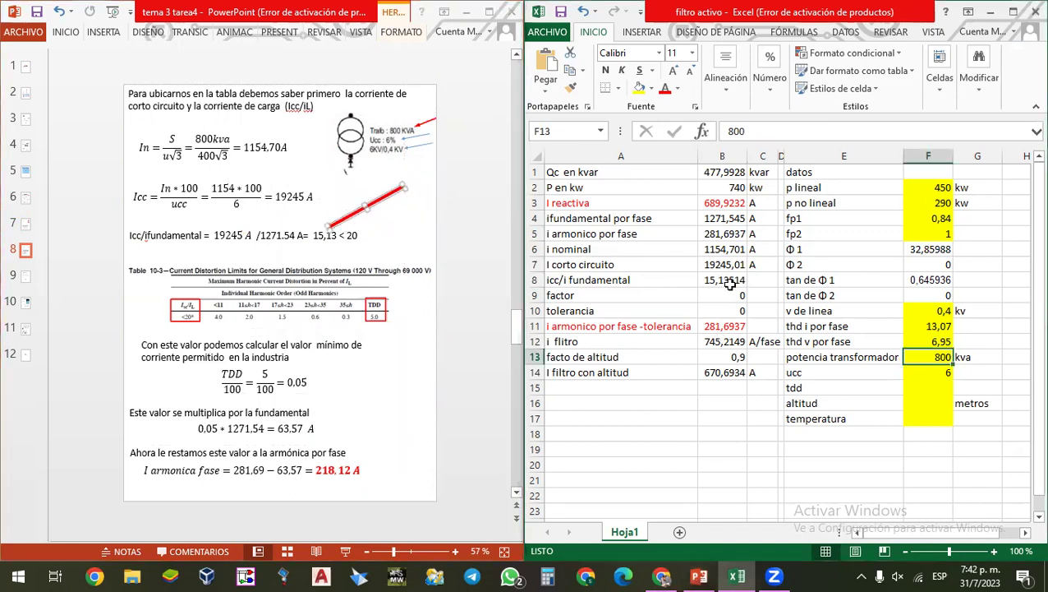
left_click(728, 283)
- Move the red line from the table's TDD limit to the multiplication by the fundamental, check the "factor" formula, and enter 5 for "tdd"
left_click(385, 212)
left_click_drag(354, 212, 432, 289)
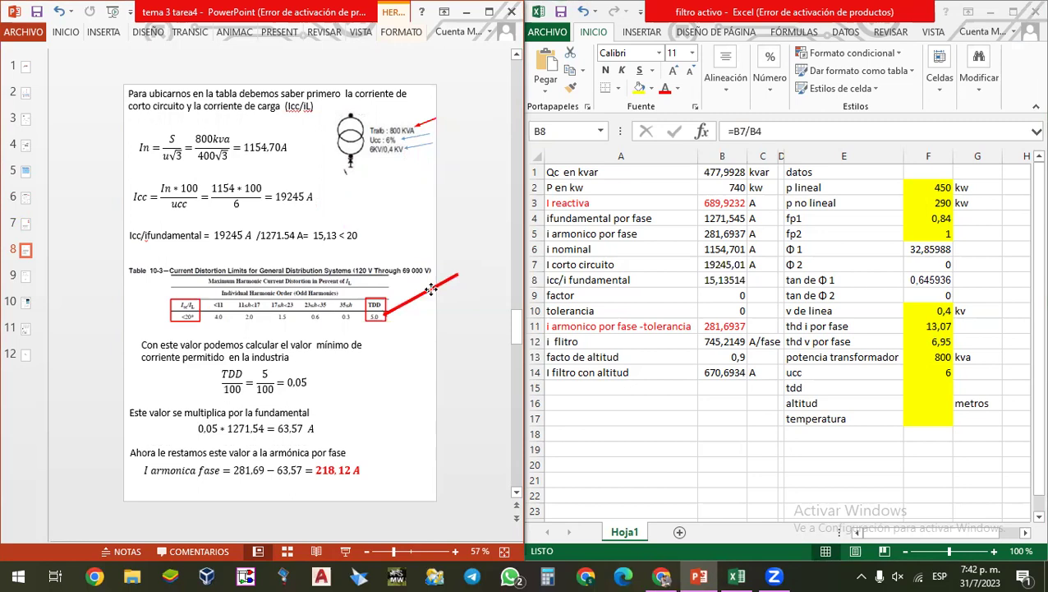
left_click_drag(339, 328, 367, 394)
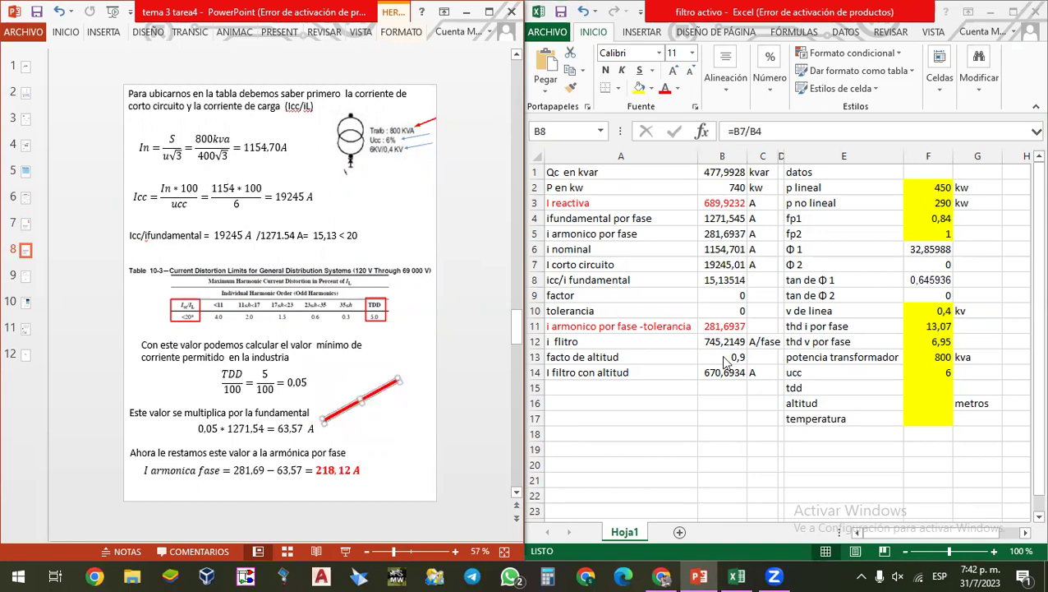
left_click(723, 295)
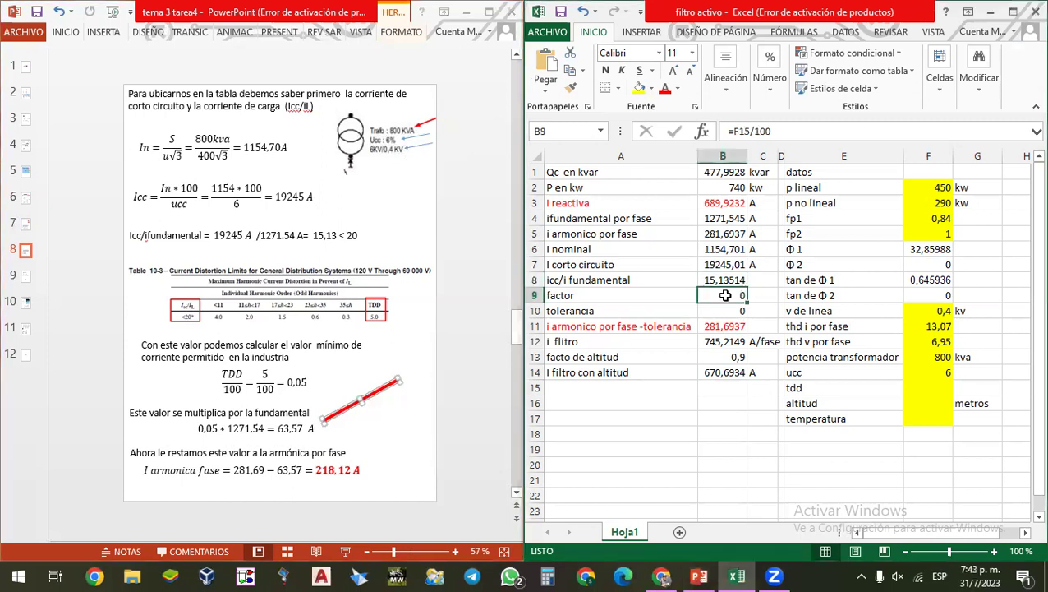
left_click(918, 387)
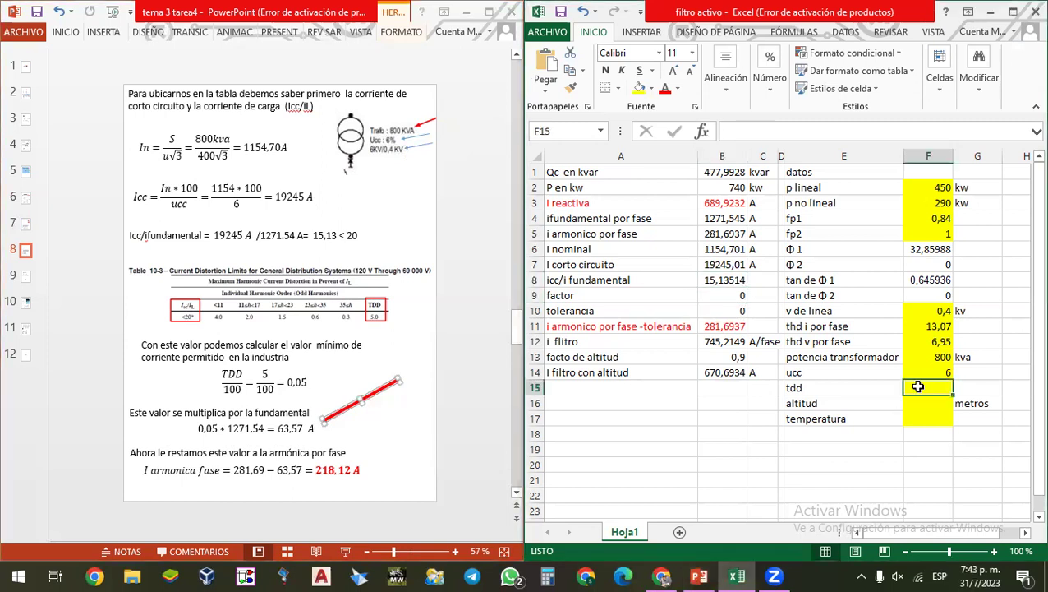
type("5")
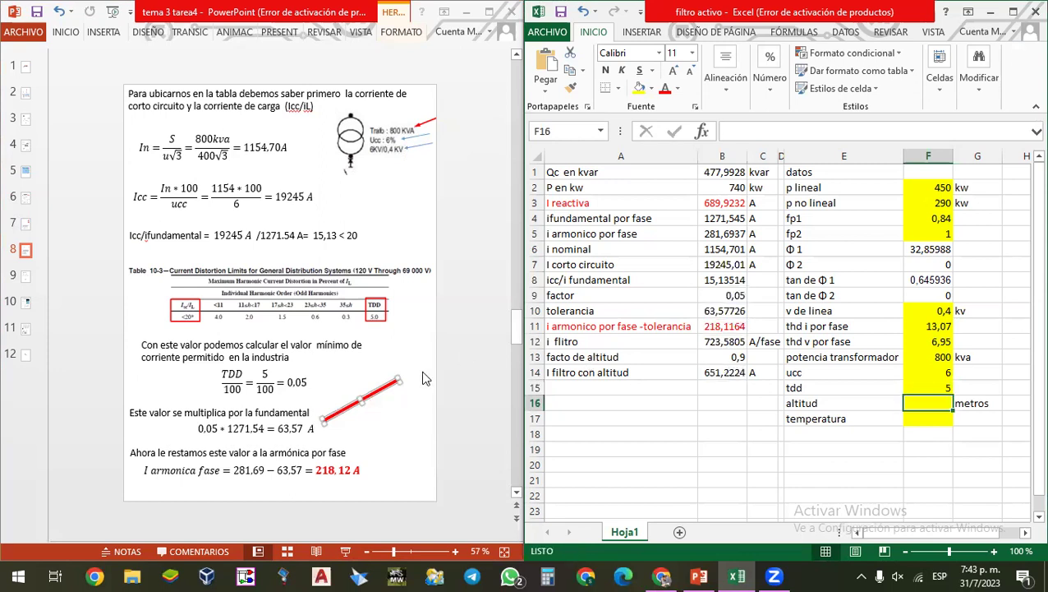
- Move the red line back to the TDD limit in Table 10-3 and inspect the "tolerancia" formula in the worksheet
left_click(361, 396)
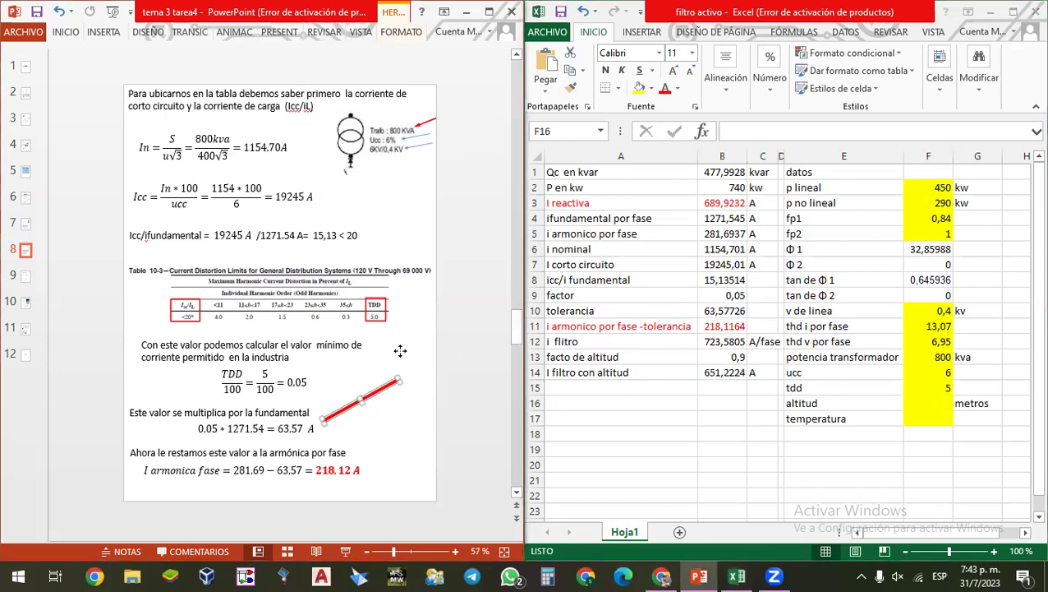
left_click_drag(431, 272, 431, 290)
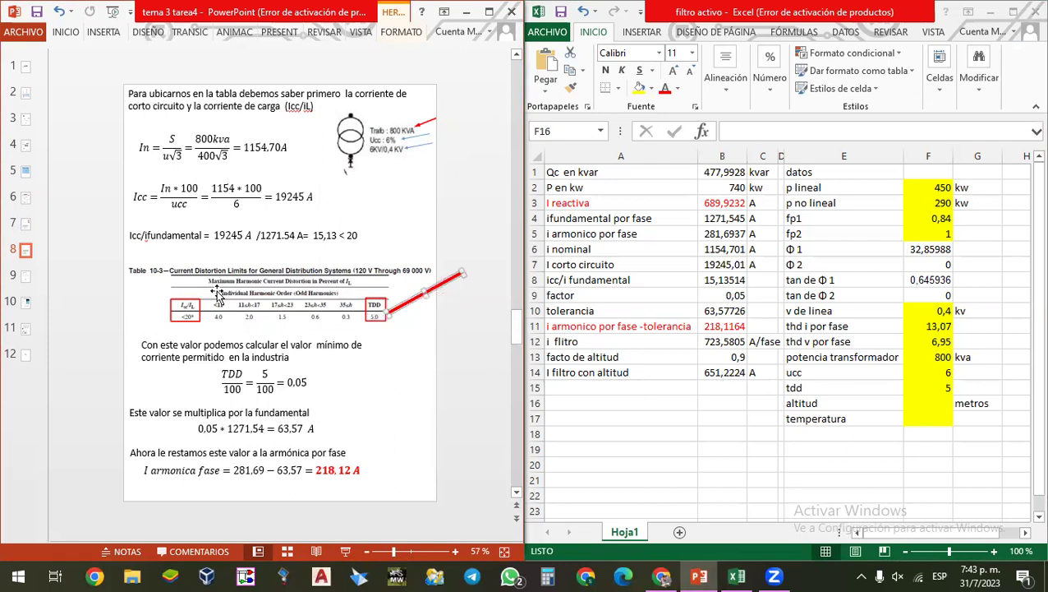
left_click(919, 400)
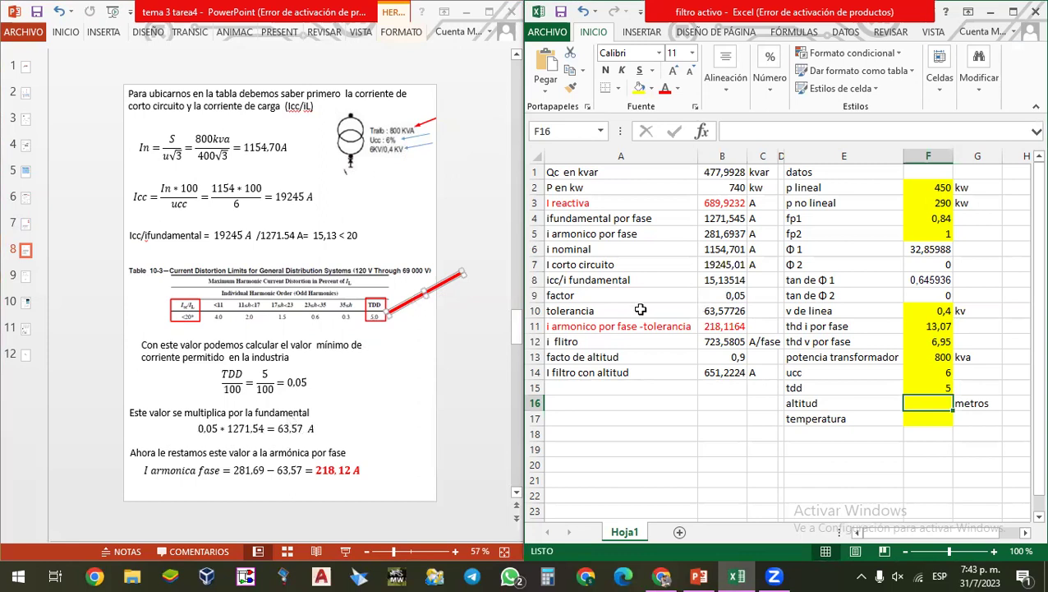
left_click(719, 311)
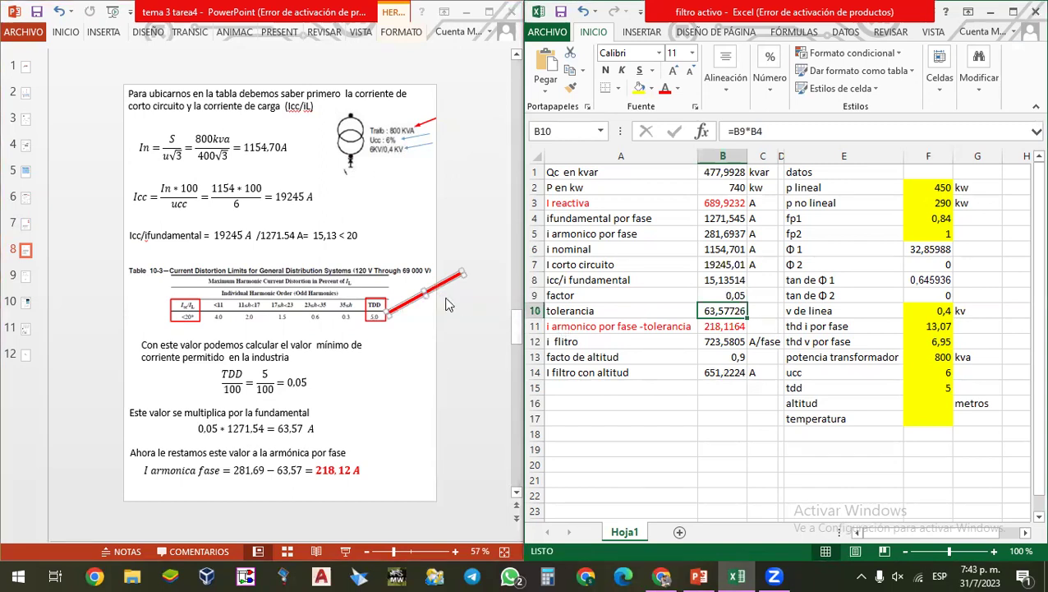
- Move the red line to the "I armonica fase" result of the subtraction on slide 8
left_click(650, 309)
key("Right")
left_click(428, 369)
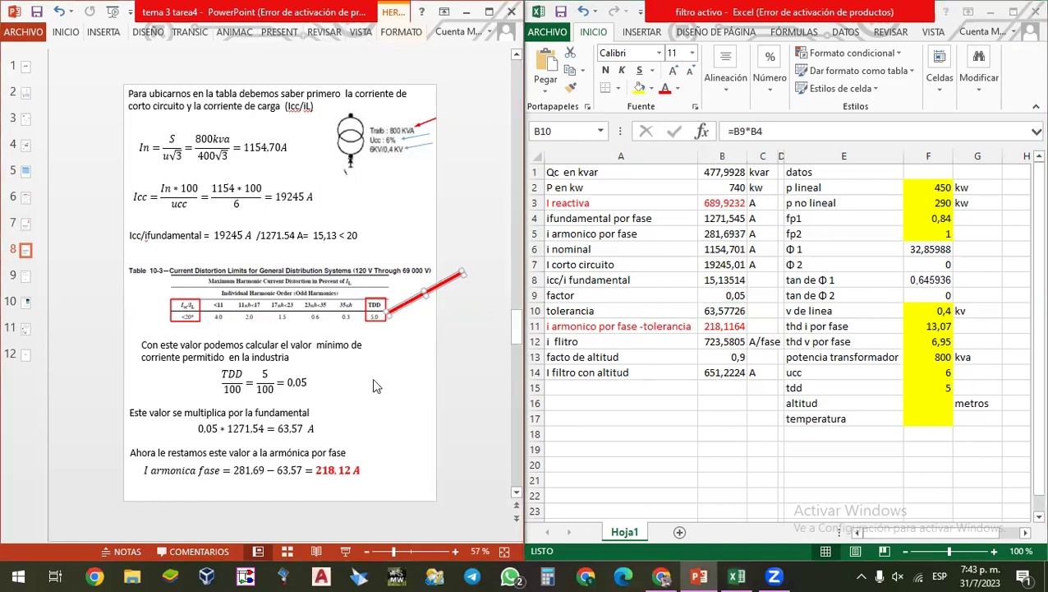
left_click_drag(396, 301, 379, 466)
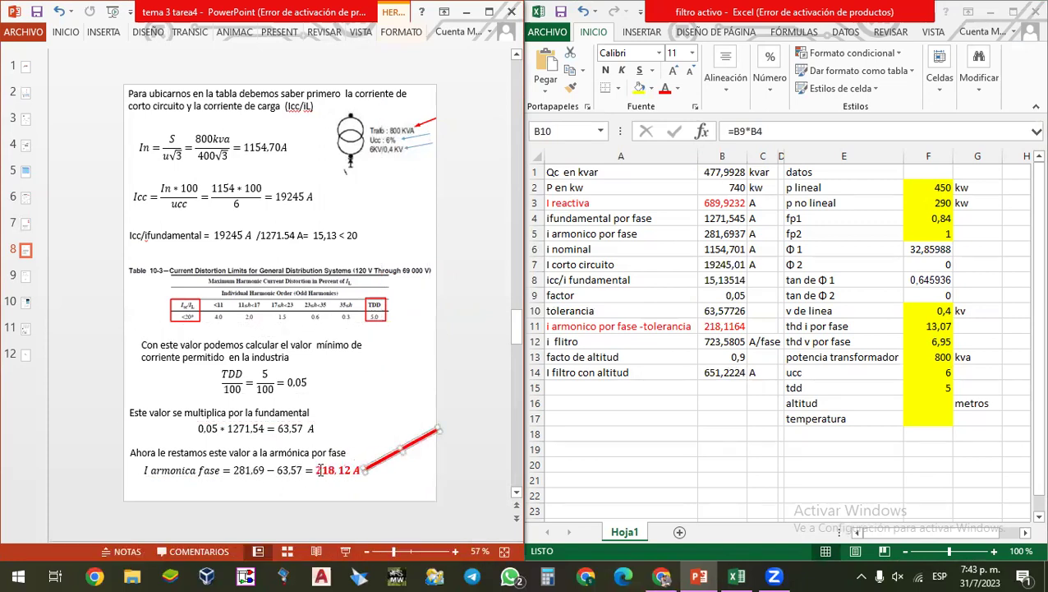
mouse_move(375, 465)
left_mouse_down()
mouse_move(337, 459)
mouse_move(366, 465)
left_mouse_up()
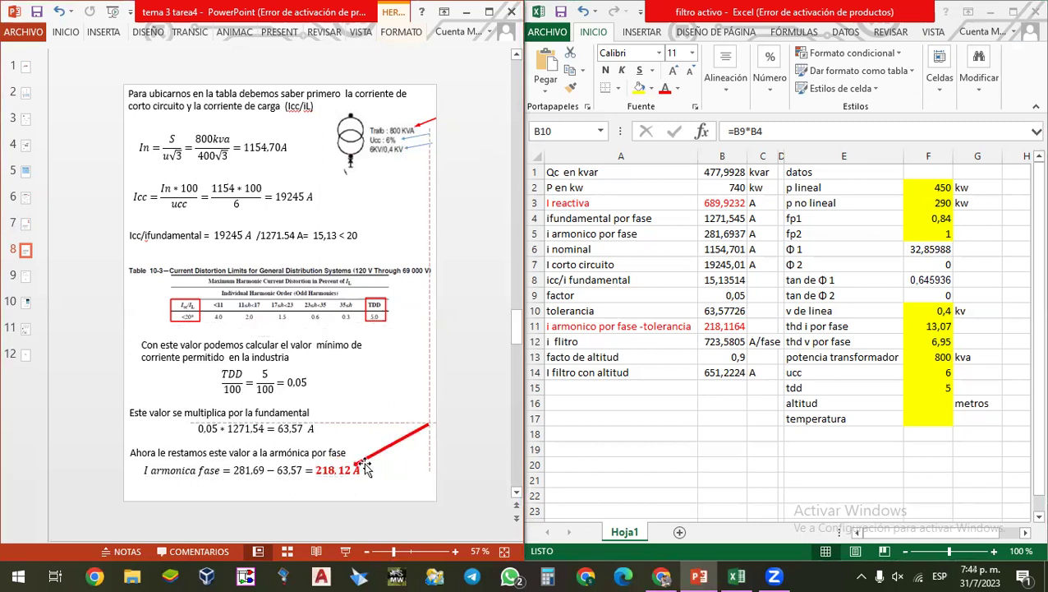
- Inspect the formula of the "i armonico por fase -tolerancia" cell in the worksheet without changing it
left_click(723, 312)
left_click(732, 327)
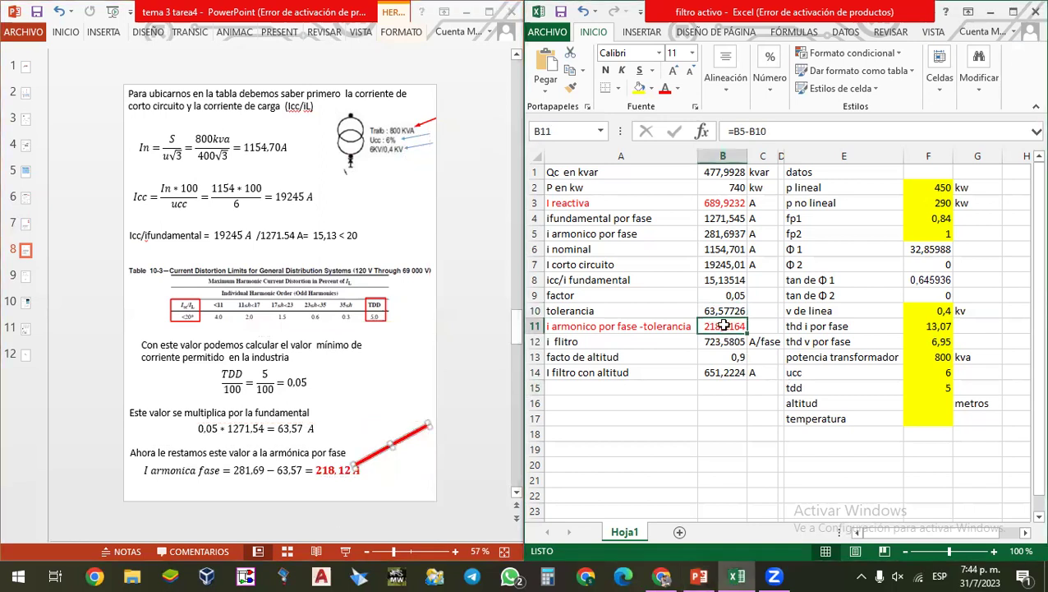
double_click(725, 325)
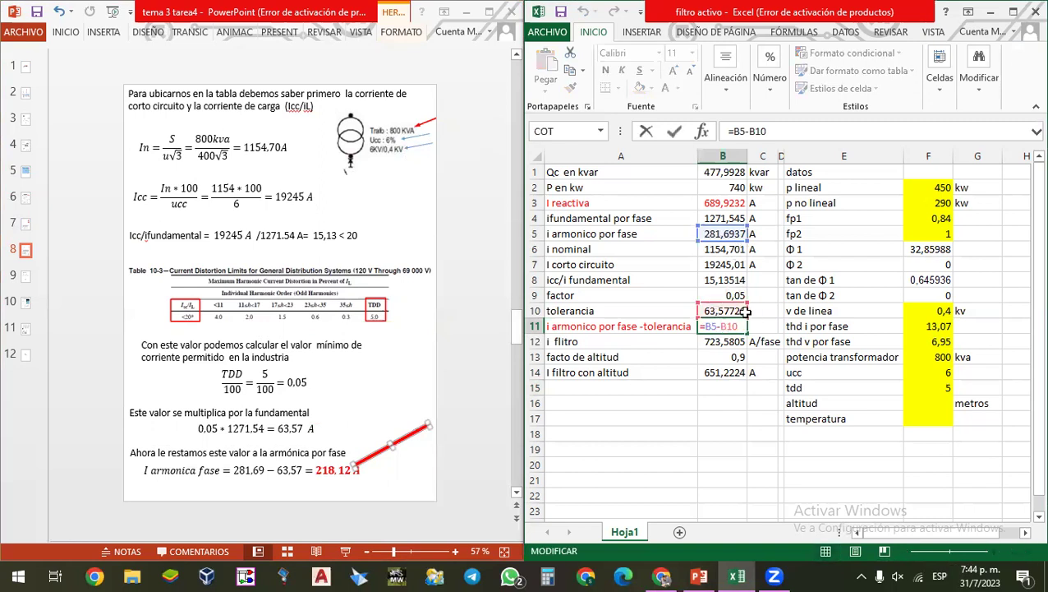
key("Escape")
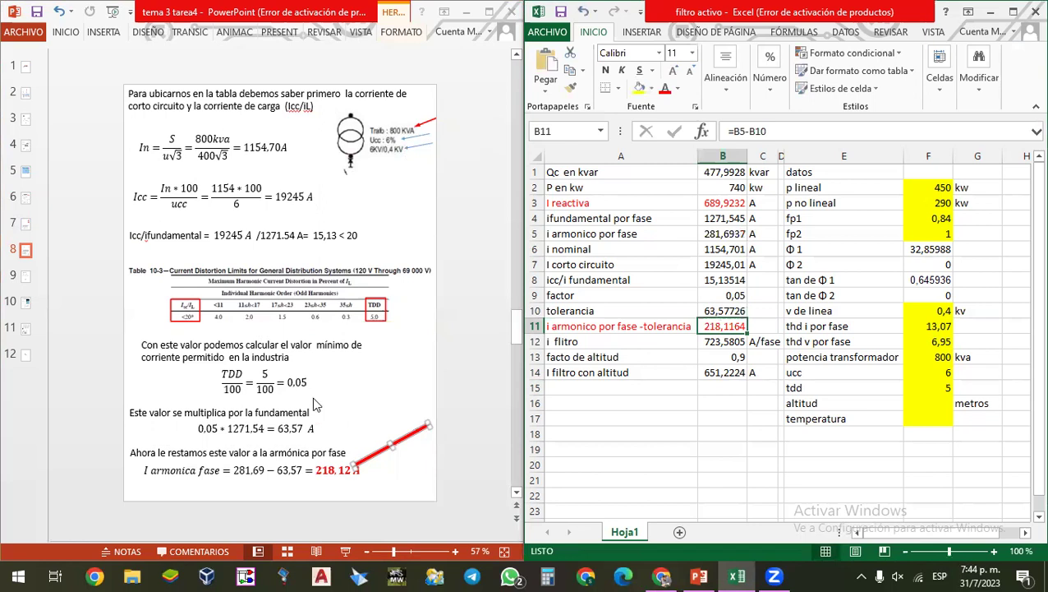
- Open slide 9 and highlight the active filter current formula and its harmonic and reactive current values
left_click(25, 283)
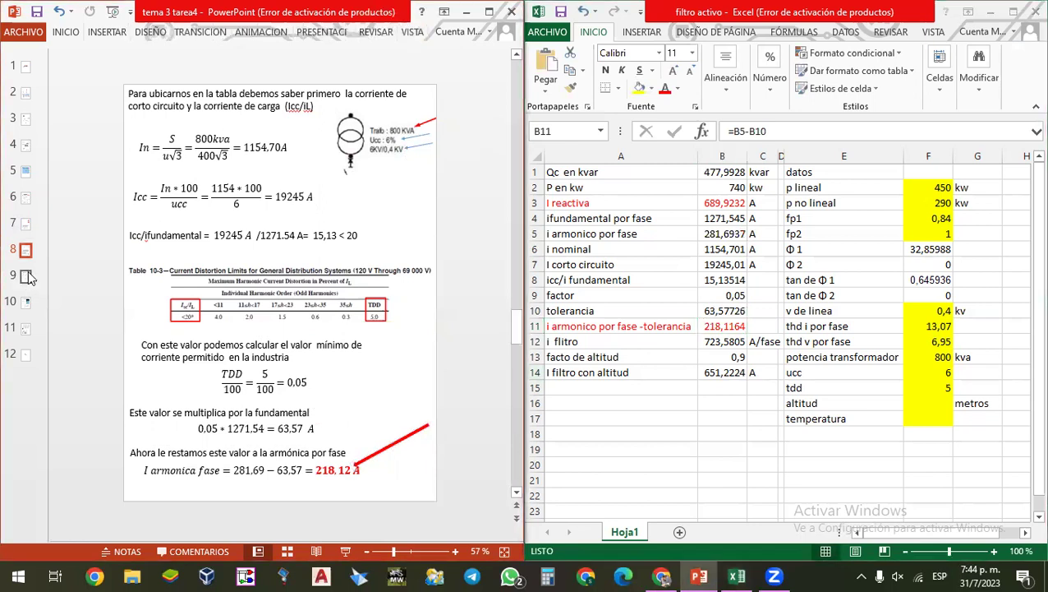
left_click(27, 277)
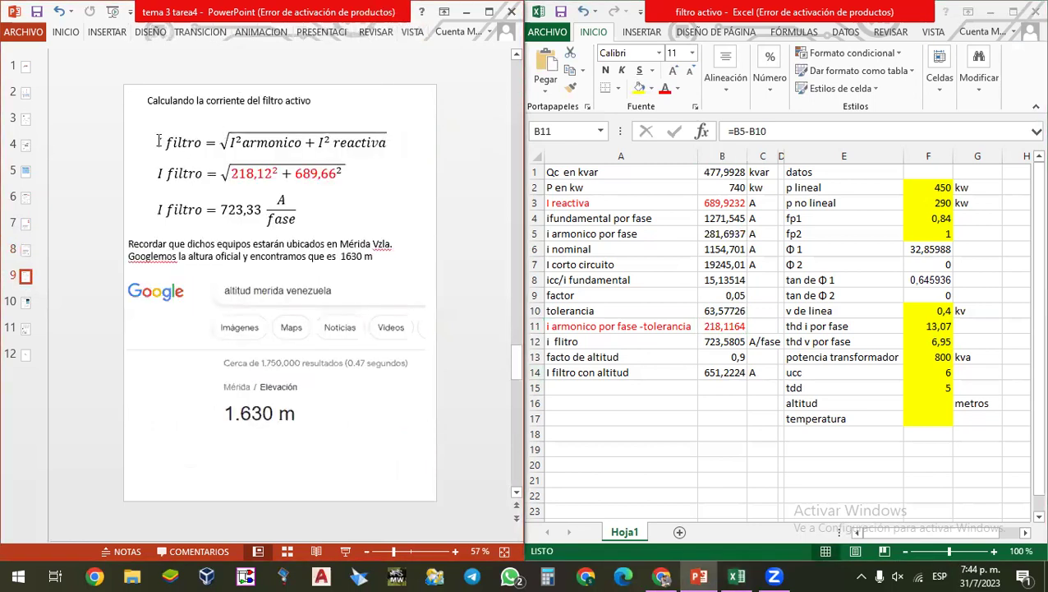
left_click(336, 135)
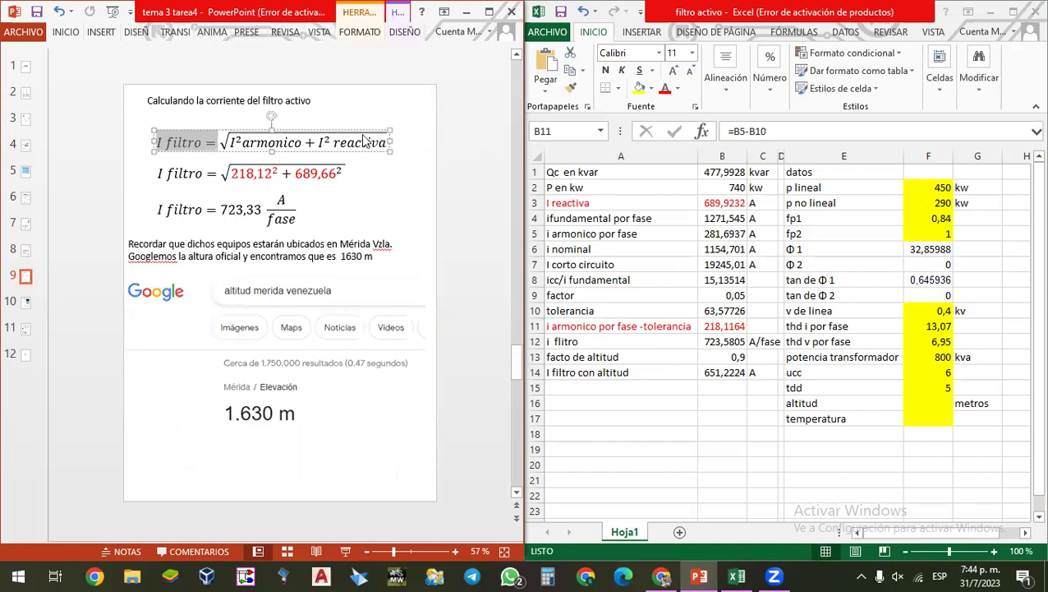
left_click_drag(231, 173, 277, 178)
left_click(300, 175)
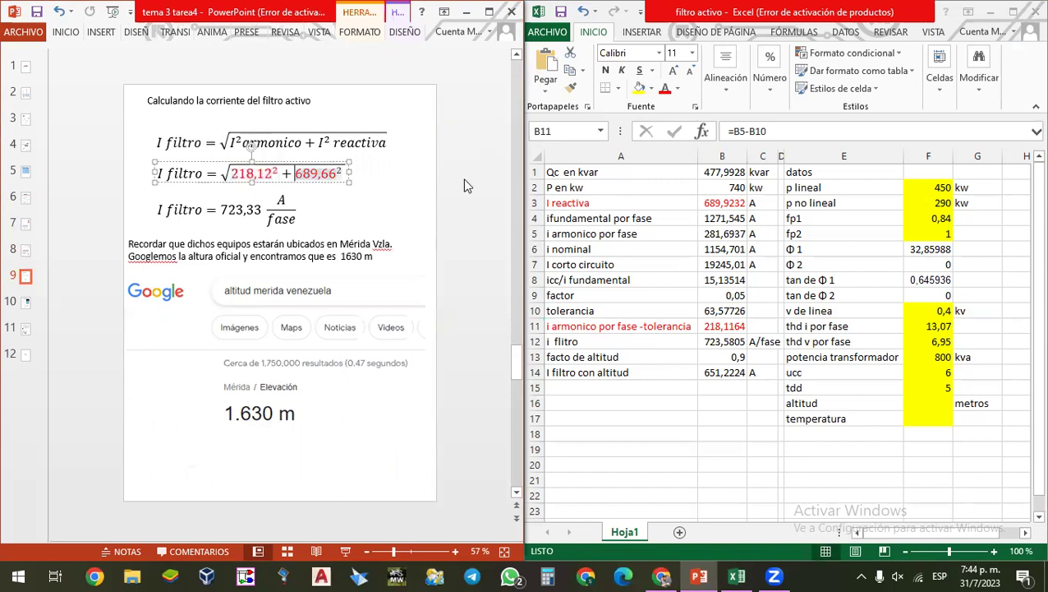
left_click(319, 185)
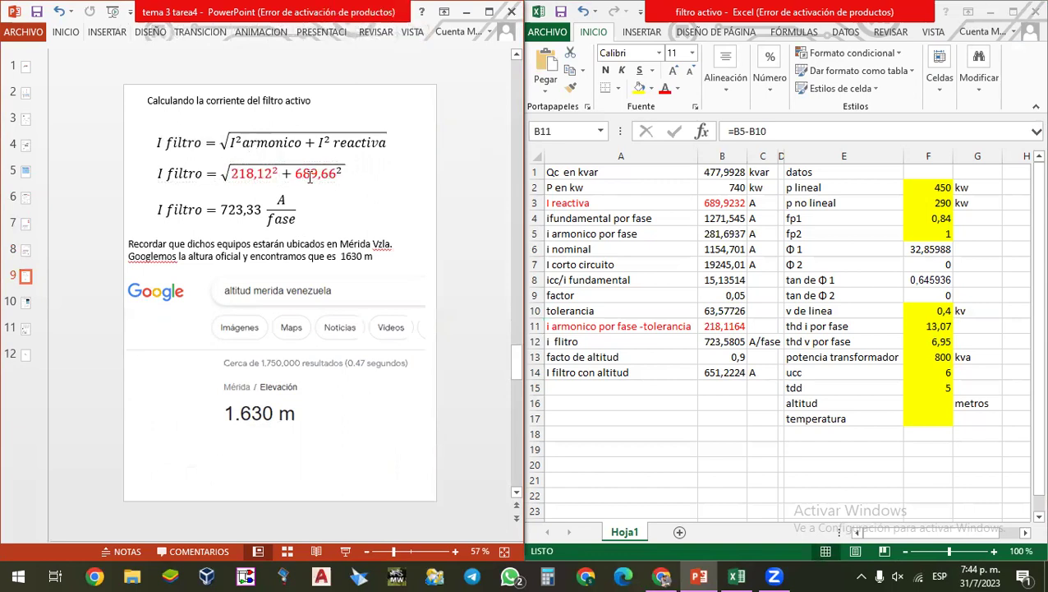
- Compare the "I reactiva" and "i armonico por fase -tolerancia" cells in the worksheet with the values in the slide formula
left_click(708, 200)
left_click(708, 200)
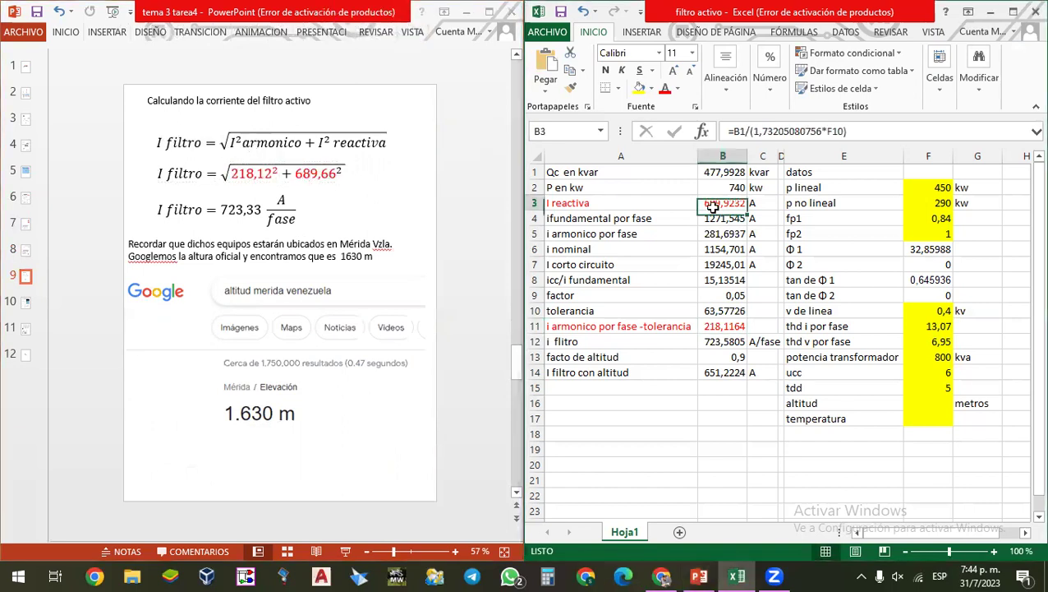
left_click(714, 327)
left_click(718, 199)
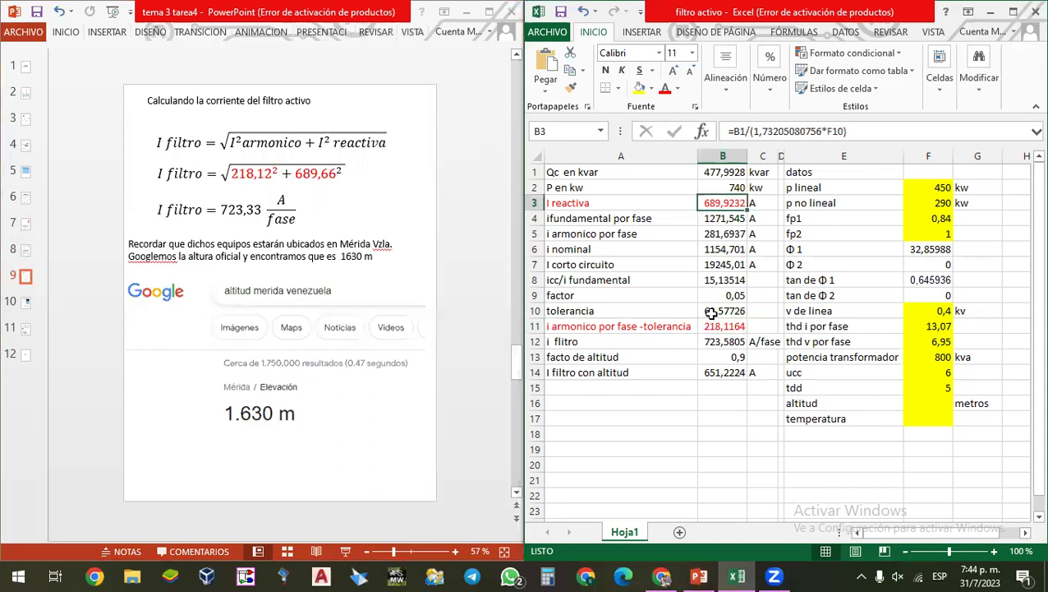
left_click(718, 326)
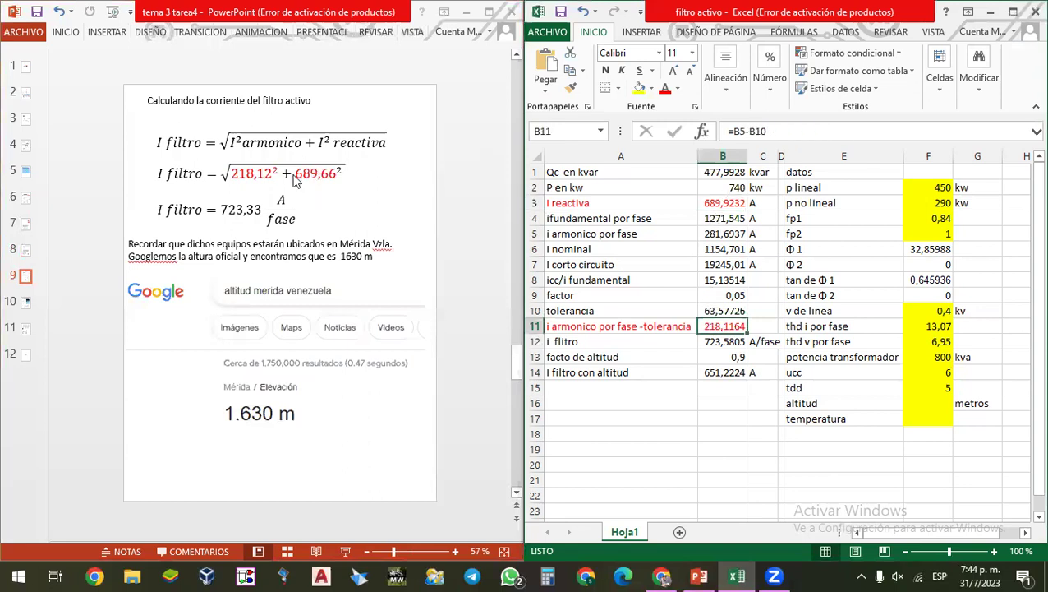
- Highlight the "I filtro" result on slide 9 and inspect the formula of the "i flitro" cell in the worksheet
left_click(230, 210)
double_click(263, 210)
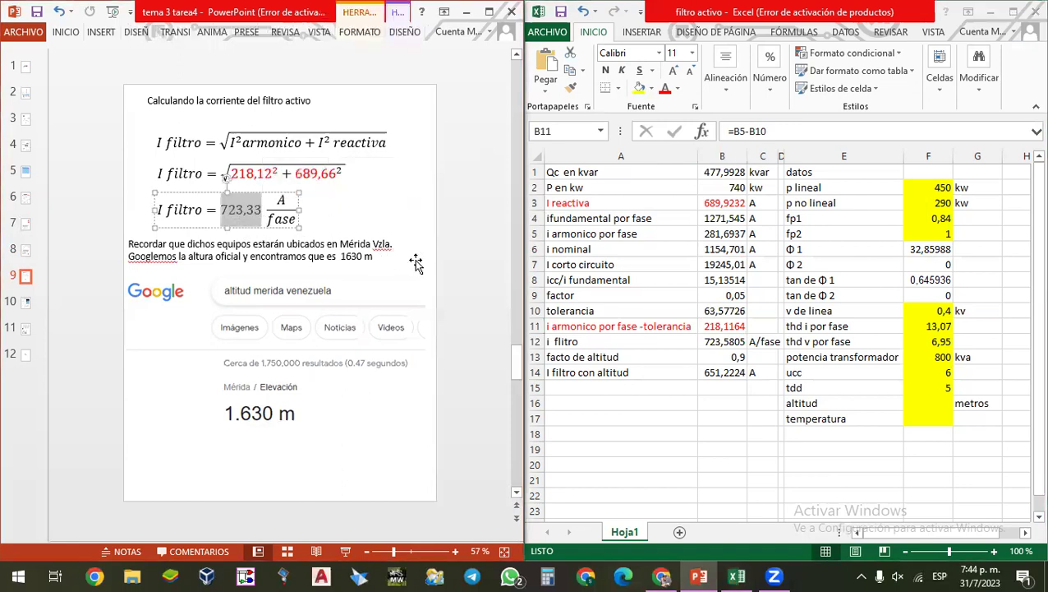
double_click(718, 343)
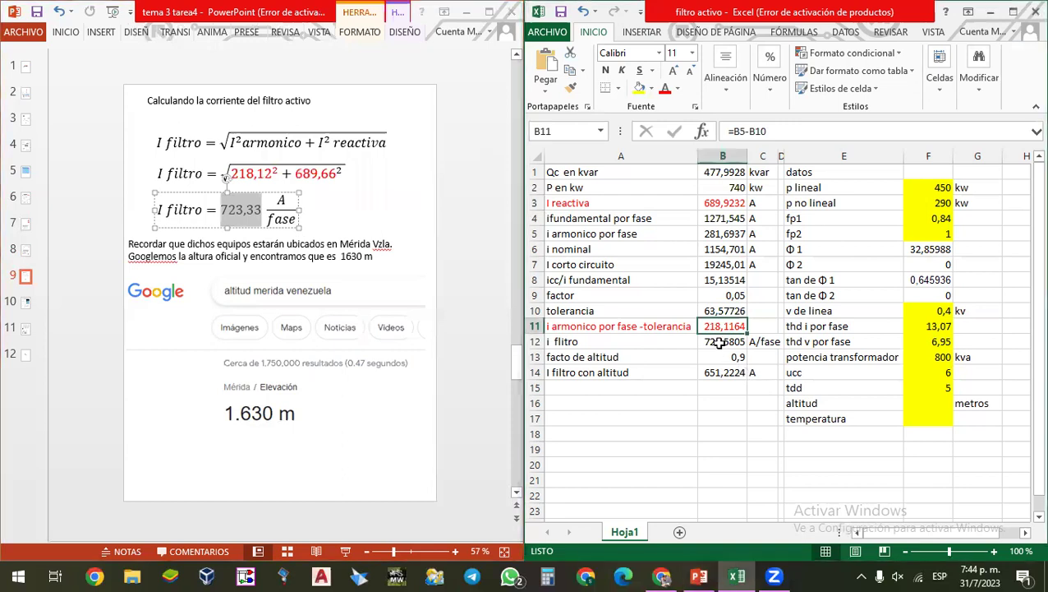
left_click(720, 343)
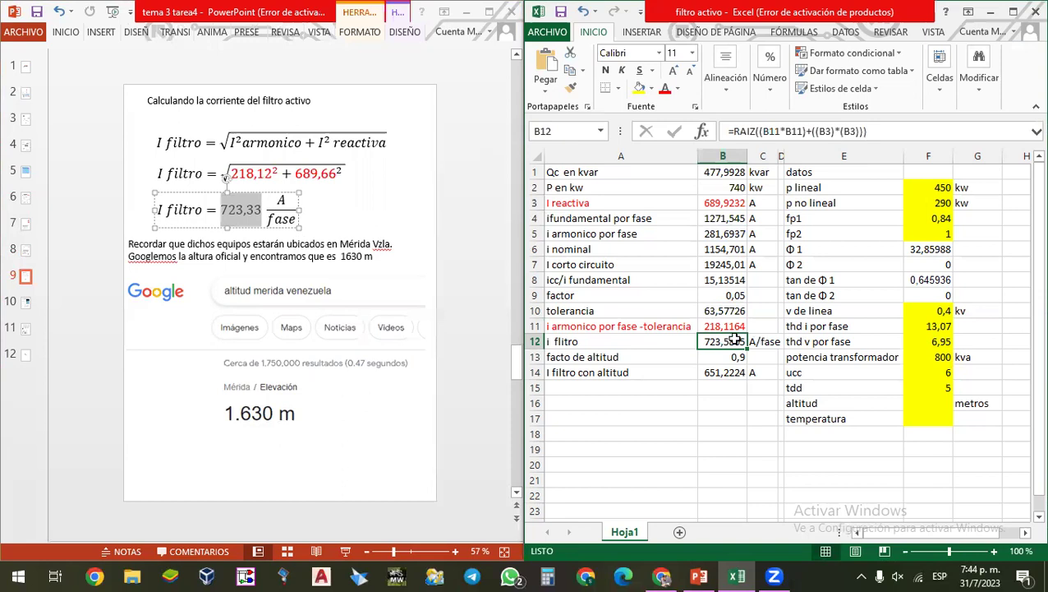
- Review the Mérida altitude note and Google result on slide 9, and enter 1630 metres for "altitud" in the worksheet
left_click(461, 212)
left_click(217, 256)
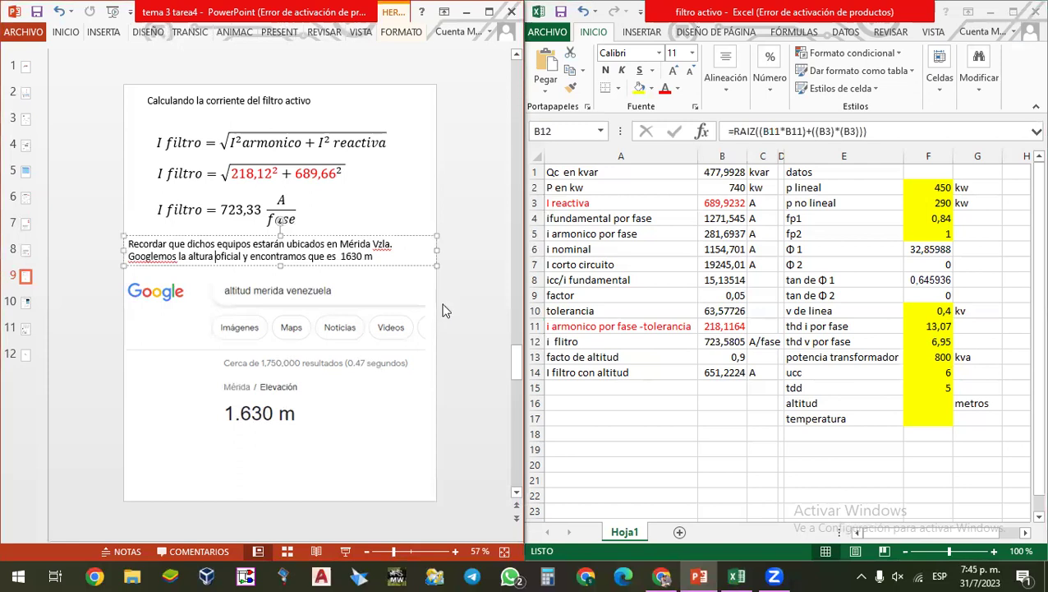
left_click(304, 330)
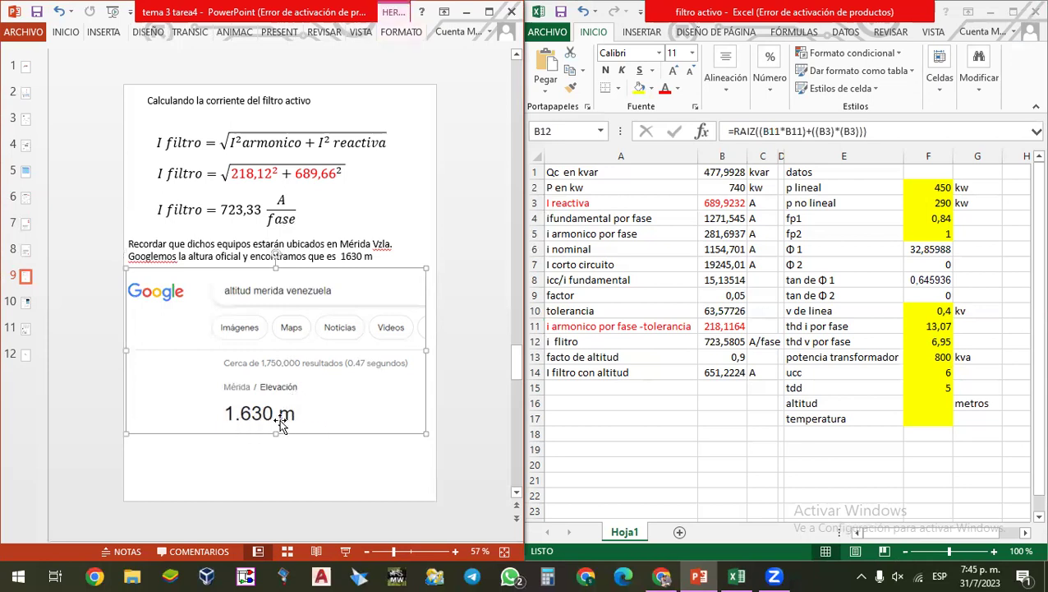
left_click(917, 402)
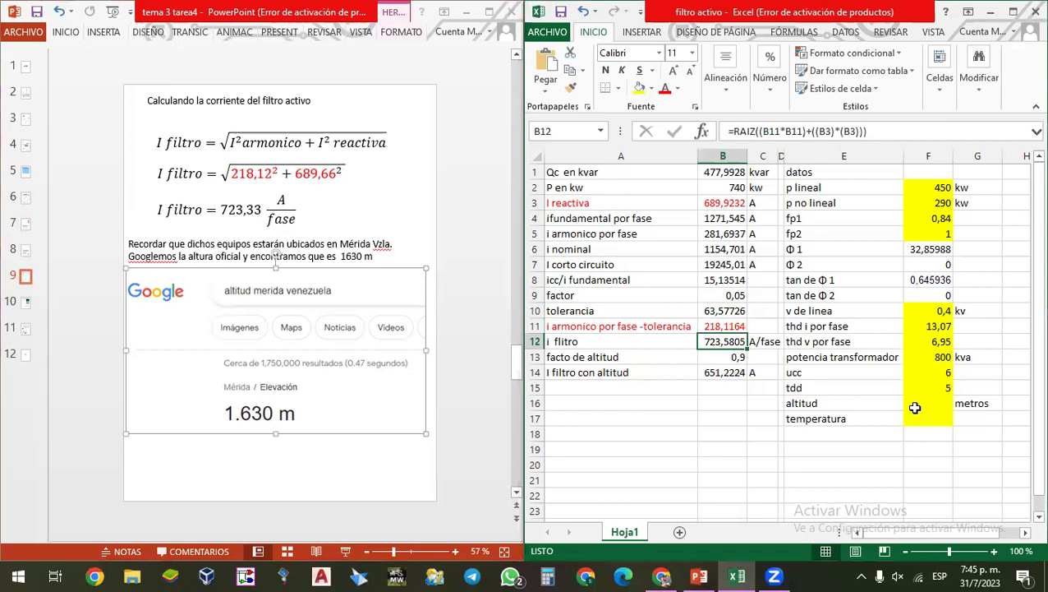
left_click_drag(868, 404, 917, 401)
left_click(917, 402)
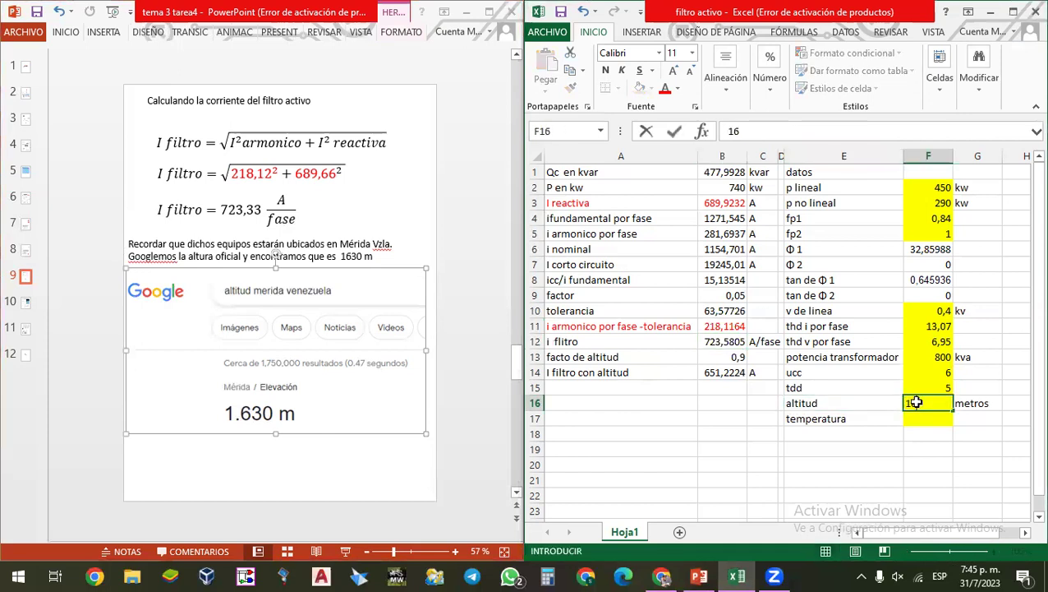
type("1630")
key("Return")
- Review the "facto de altitud" and "I filtro con altitud" cells, and highlight the altitude factor formula on slide 10
left_click_drag(723, 357, 720, 377)
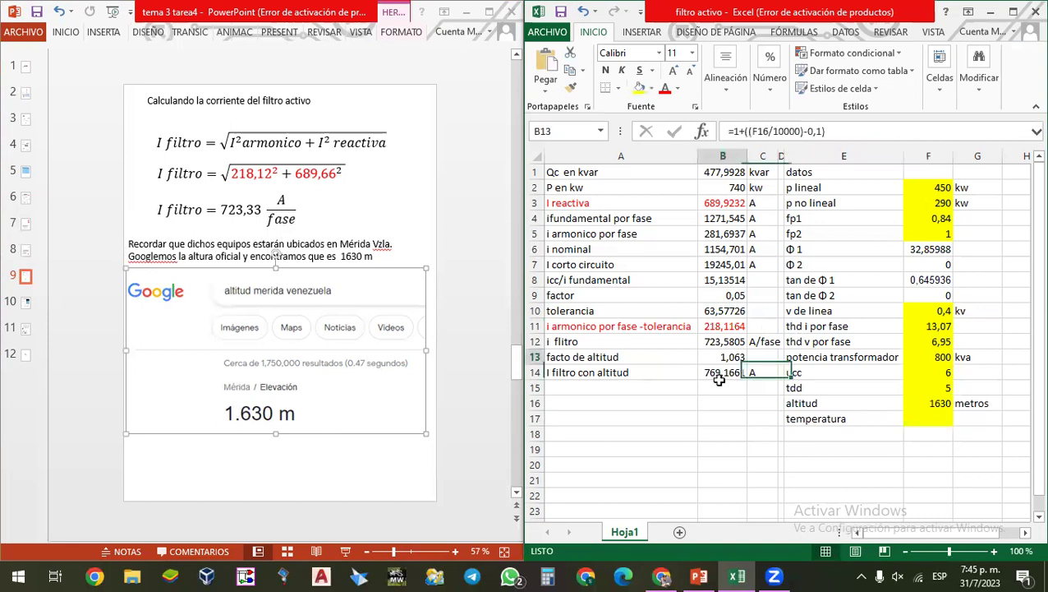
left_click(23, 304)
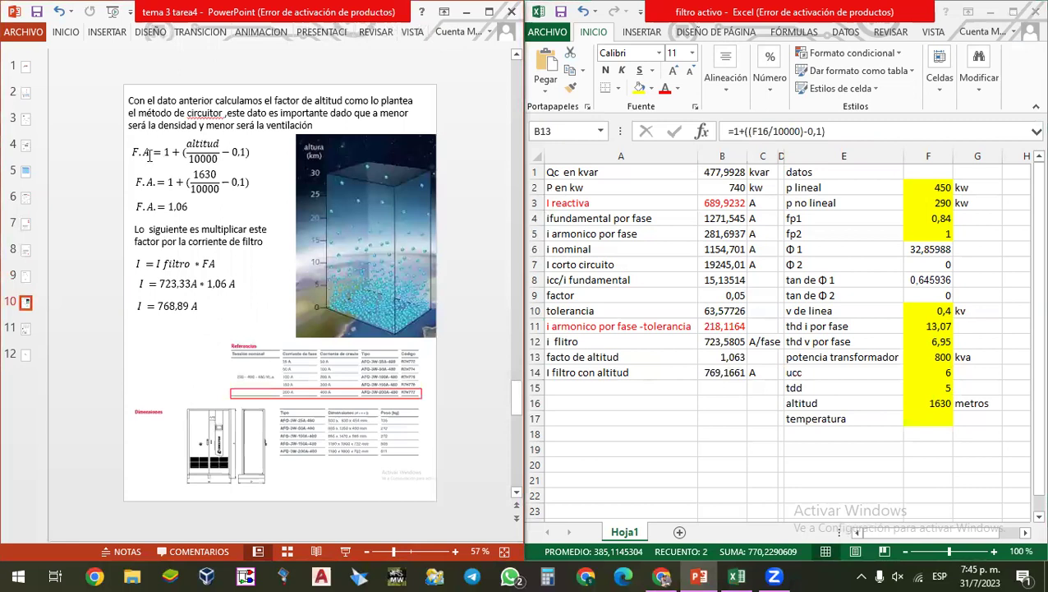
left_click(199, 153)
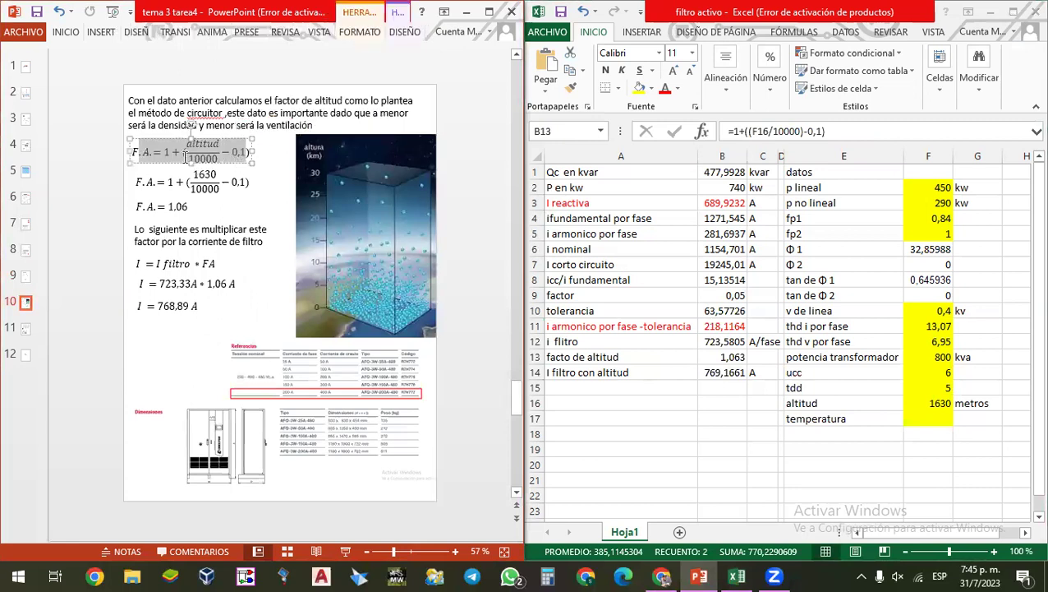